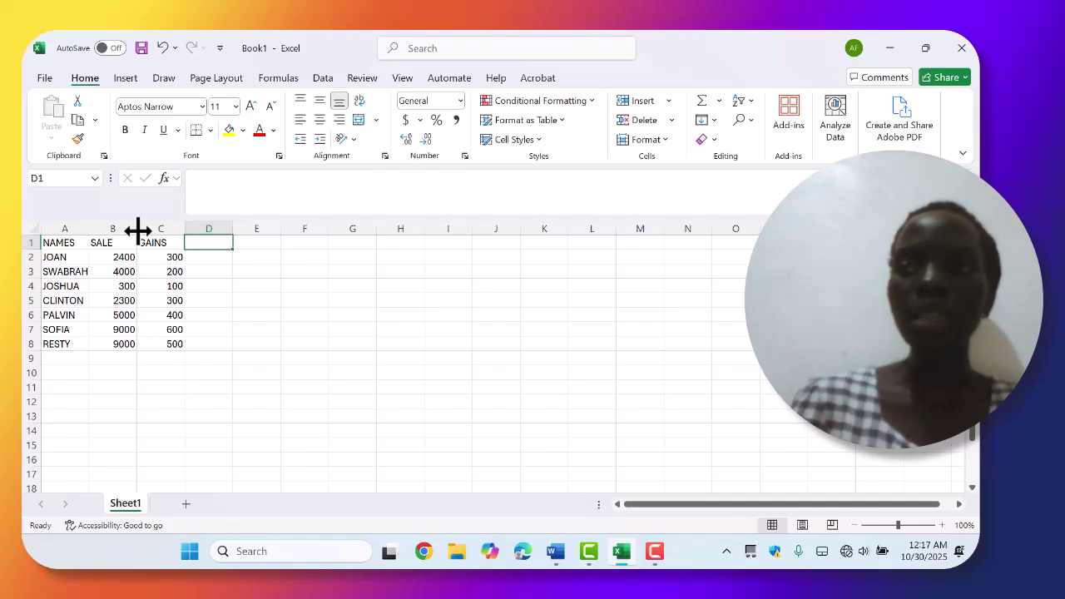
Narrow the SALE column until its numbers no longer fit, and widen it again to show them.
drag(138, 231, 105, 230)
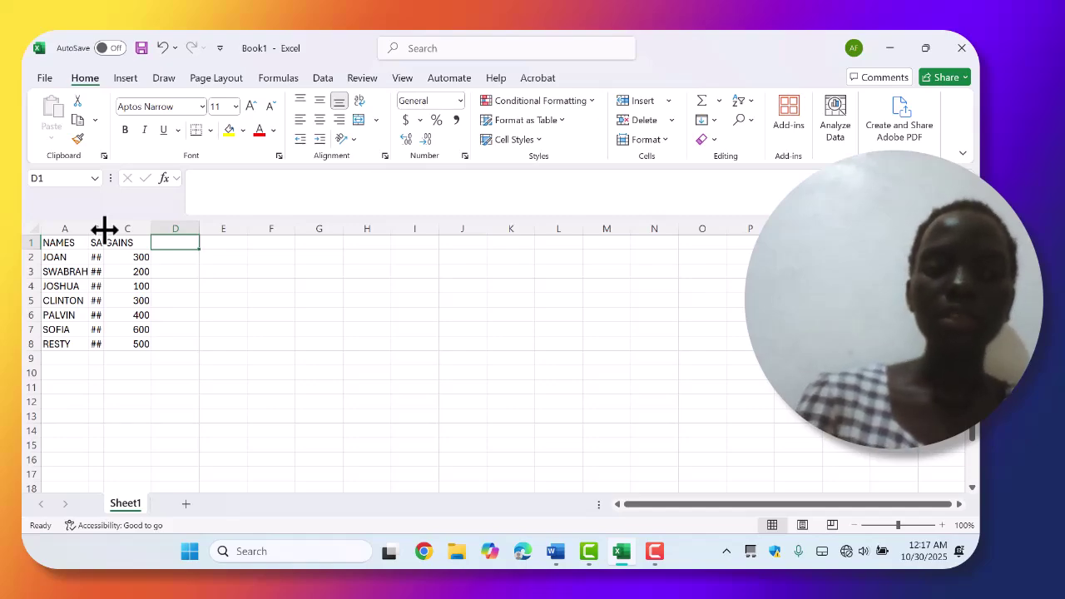
drag(104, 230, 130, 229)
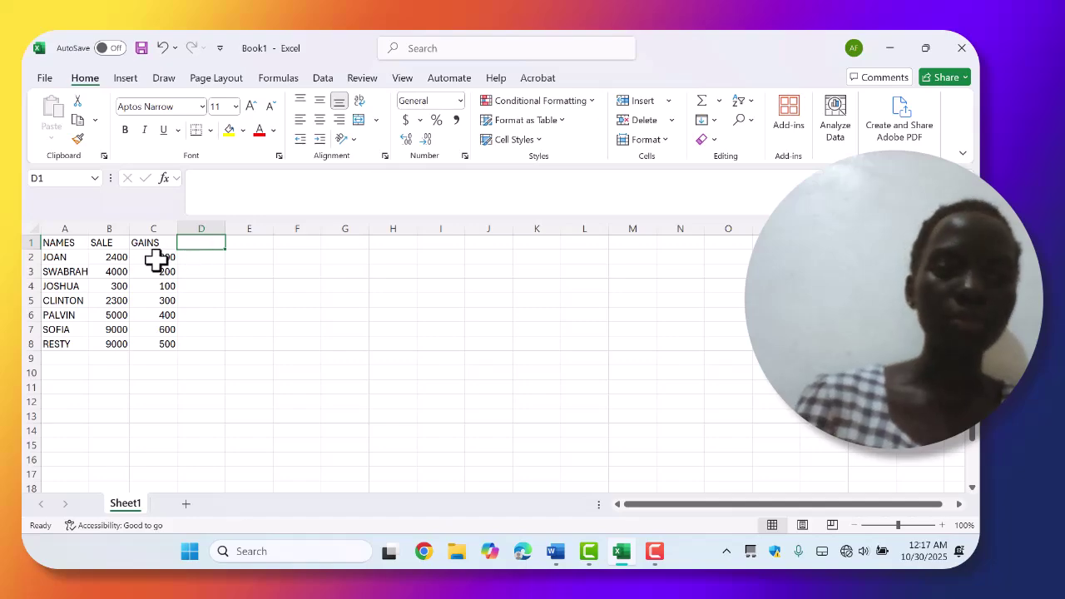
Replace the GAINS numbers in cells C2, C7 and C5 with the text RUN.
click(156, 260)
key(BackSpace)
text(RUN)
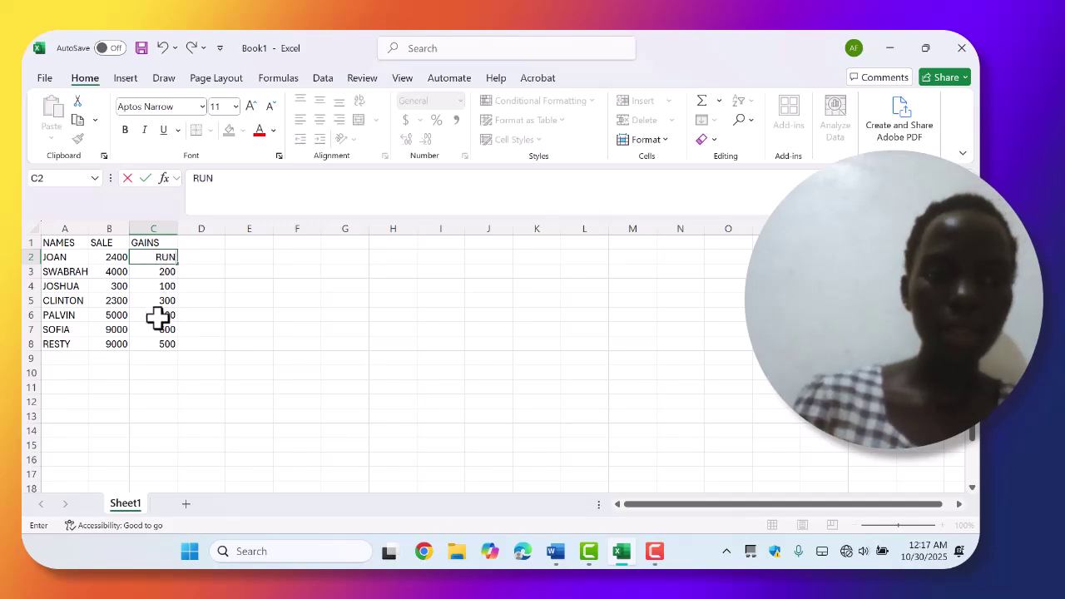
click(157, 327)
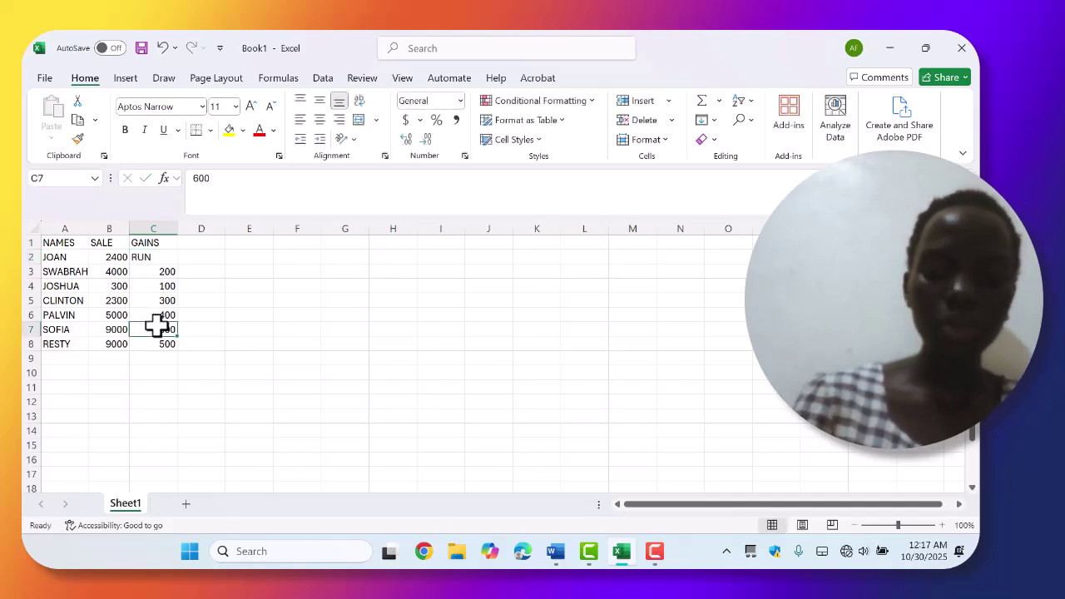
key(BackSpace)
text(RUN)
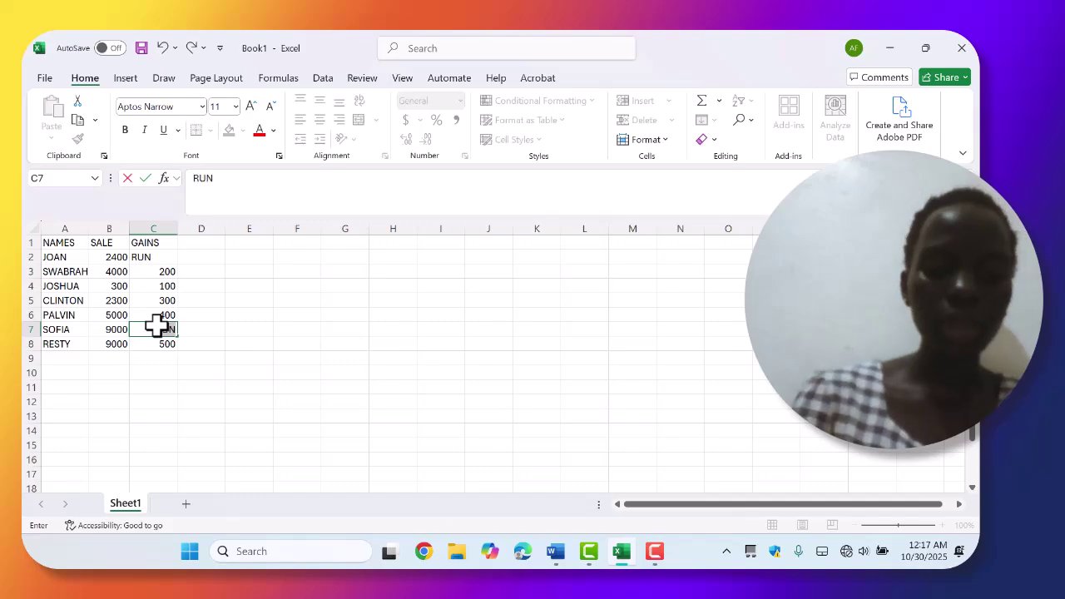
click(172, 296)
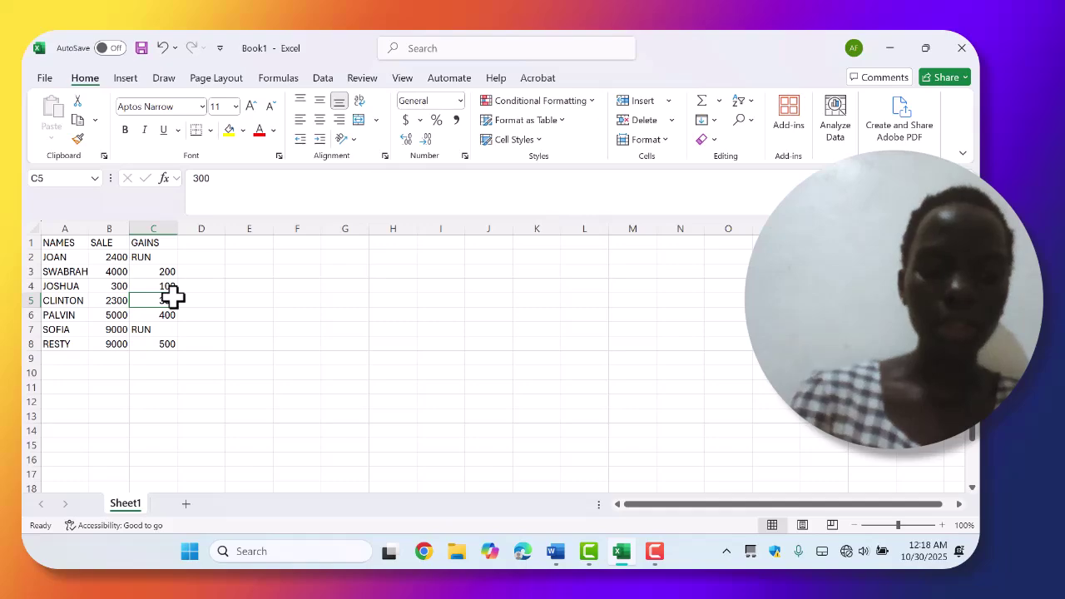
text(RUM)
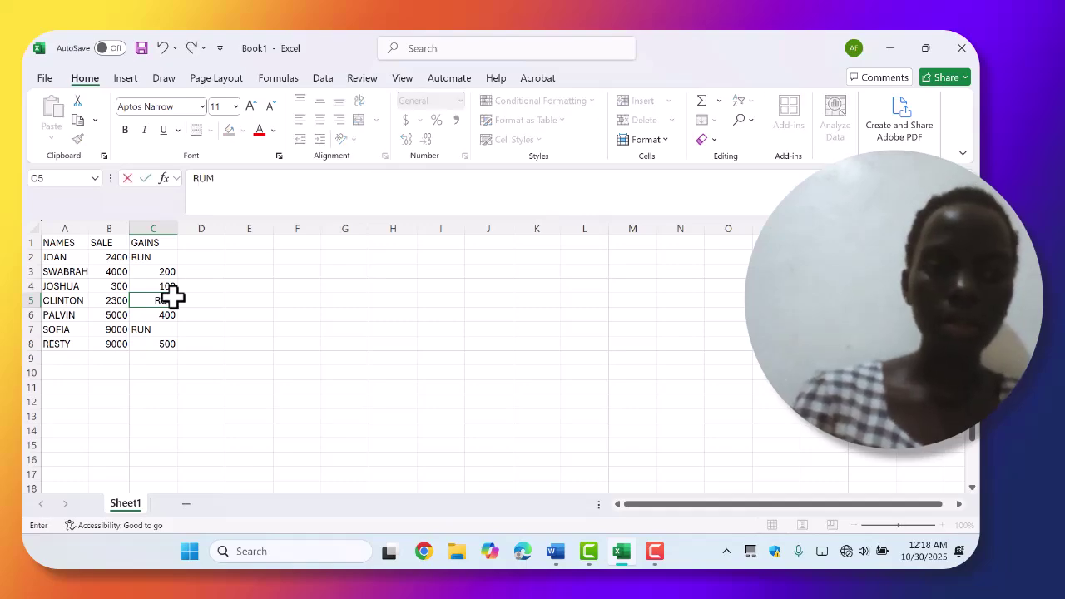
key(BackSpace)
text(N)
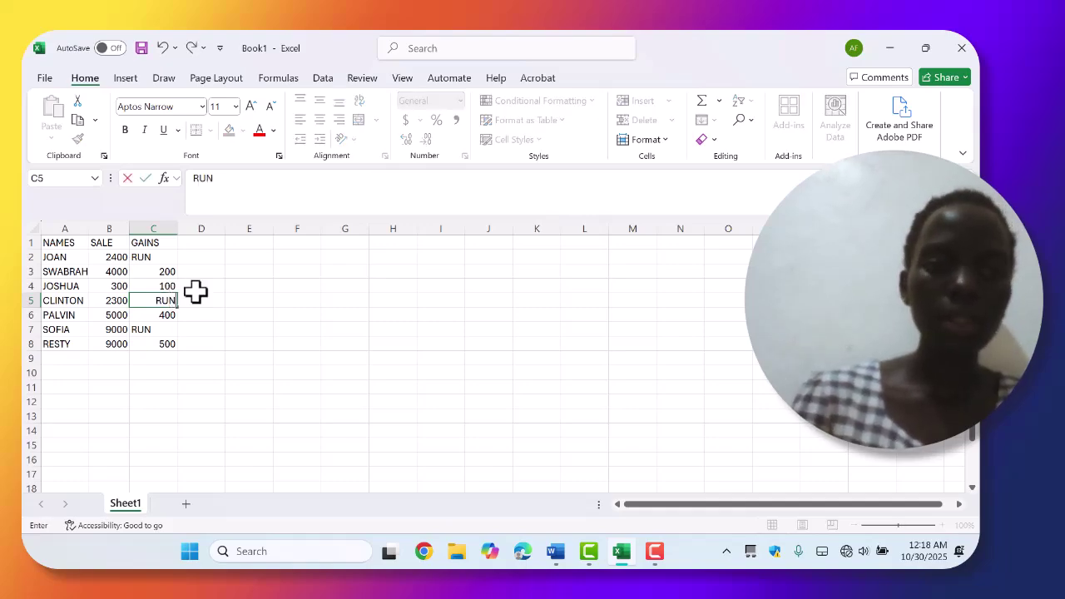
Enter the formula =(B2+C2) in cell D2 to add the first row's sale and gain.
click(208, 261)
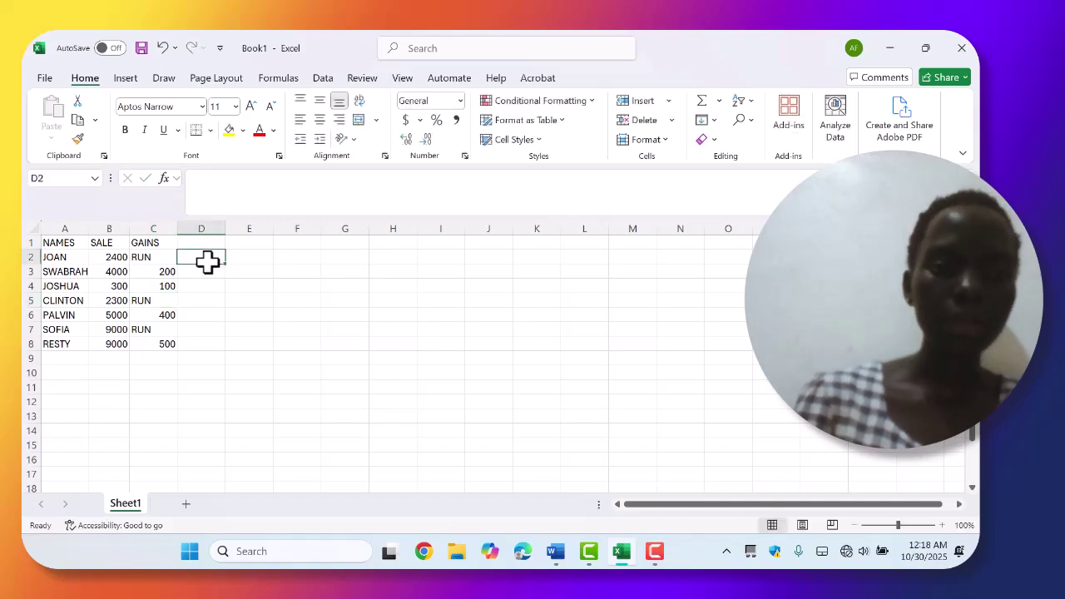
text(=)
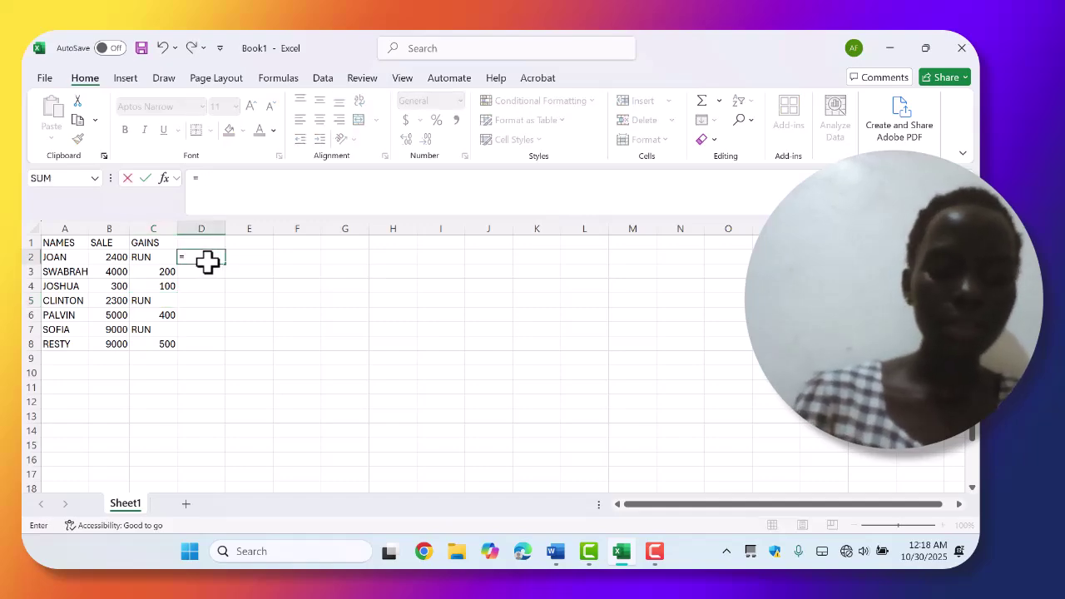
text(()
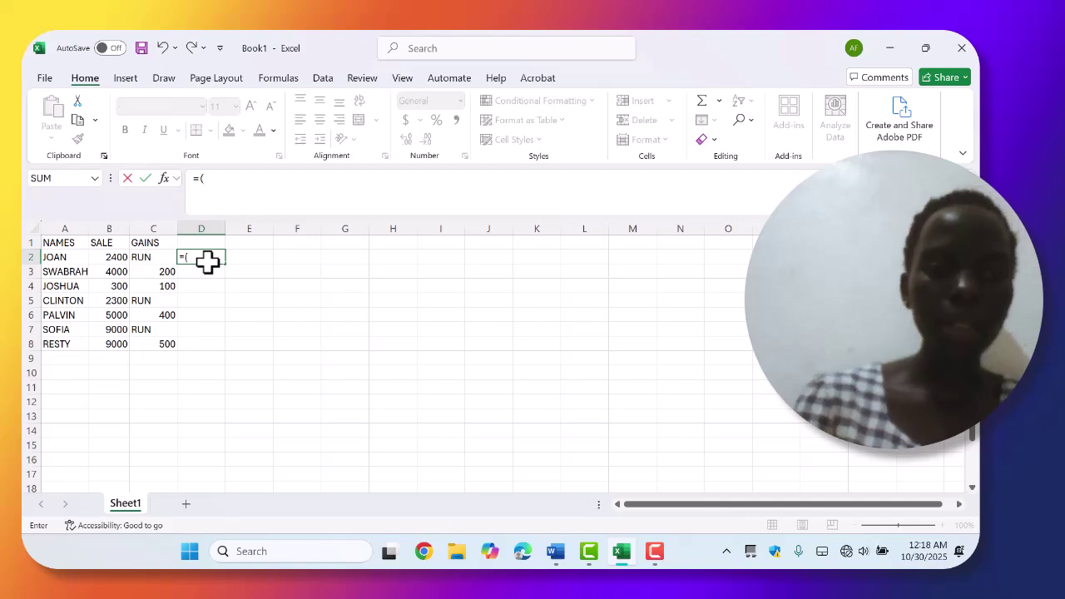
click(114, 260)
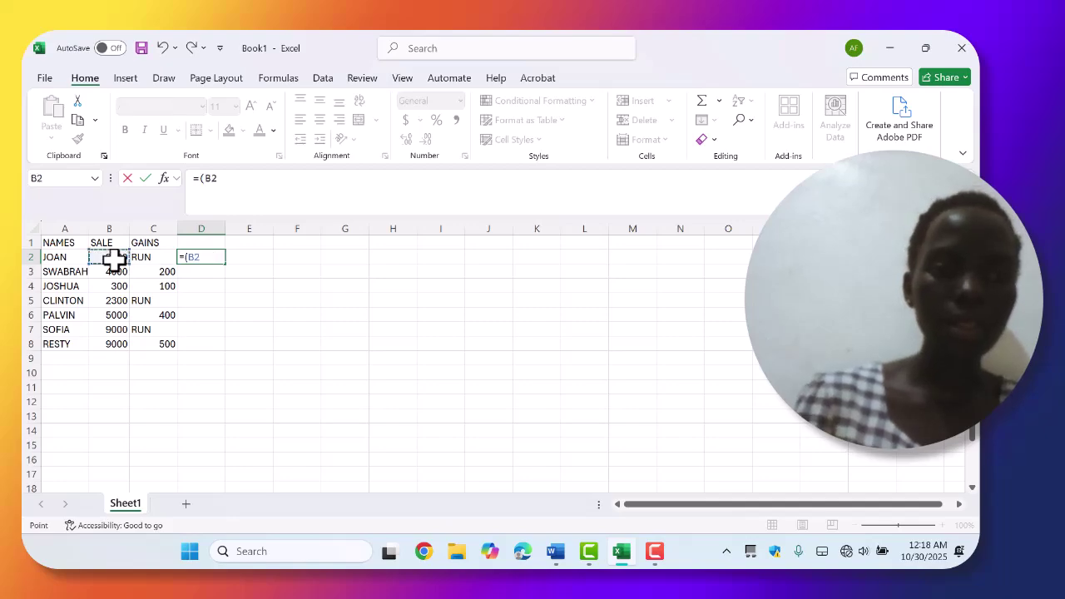
text(=)
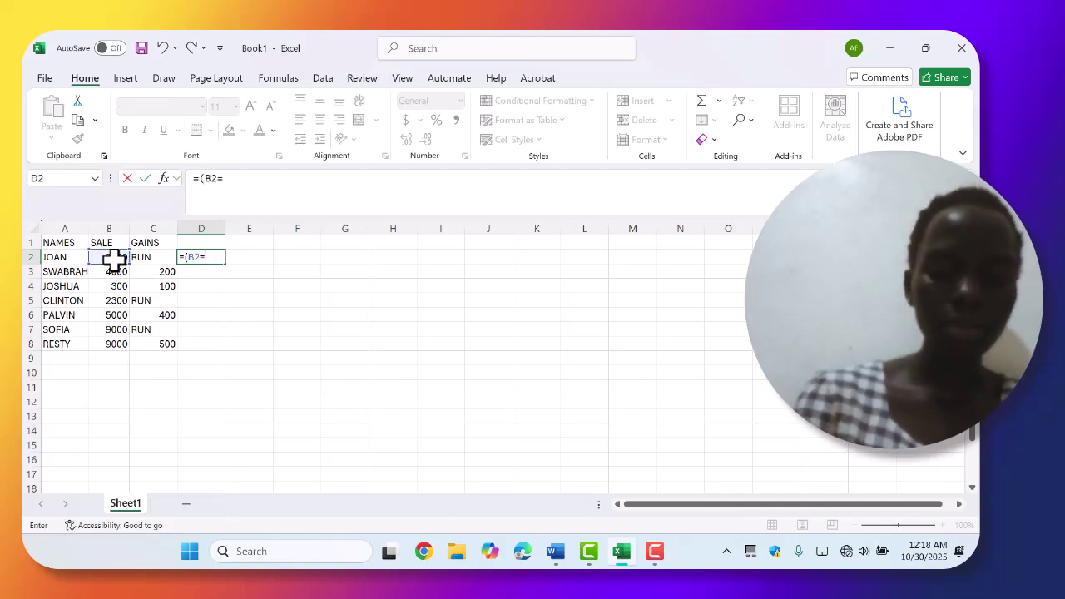
key(BackSpace)
text(+)
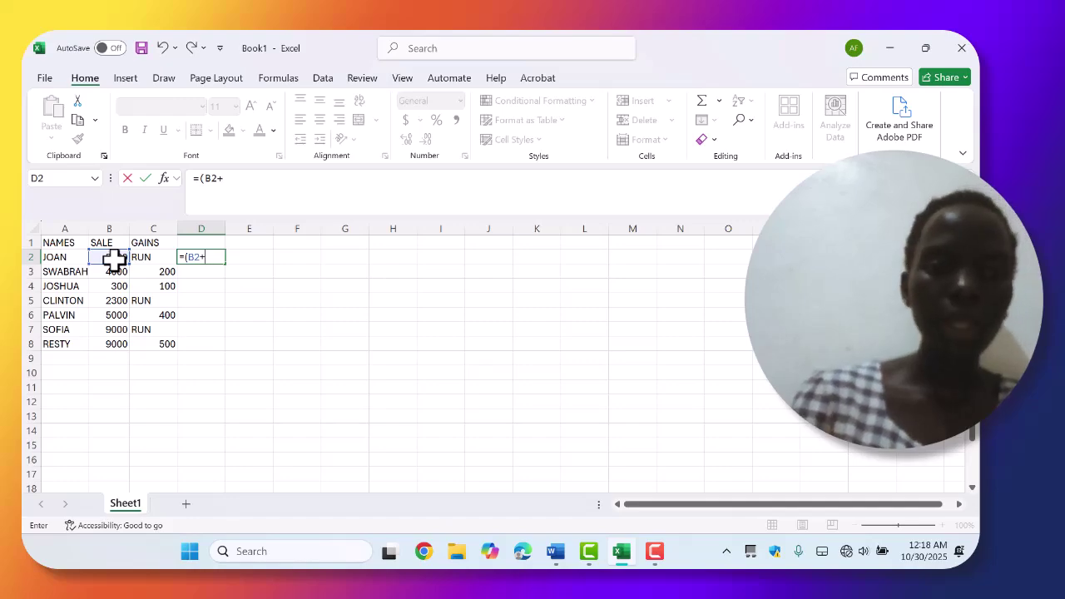
click(144, 251)
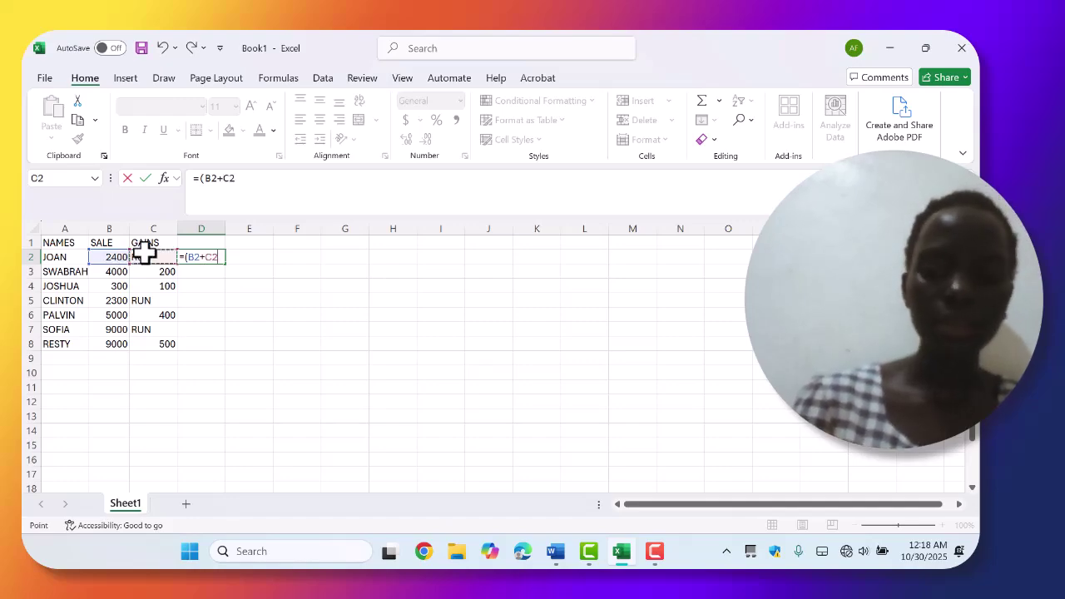
text())
key(Return)
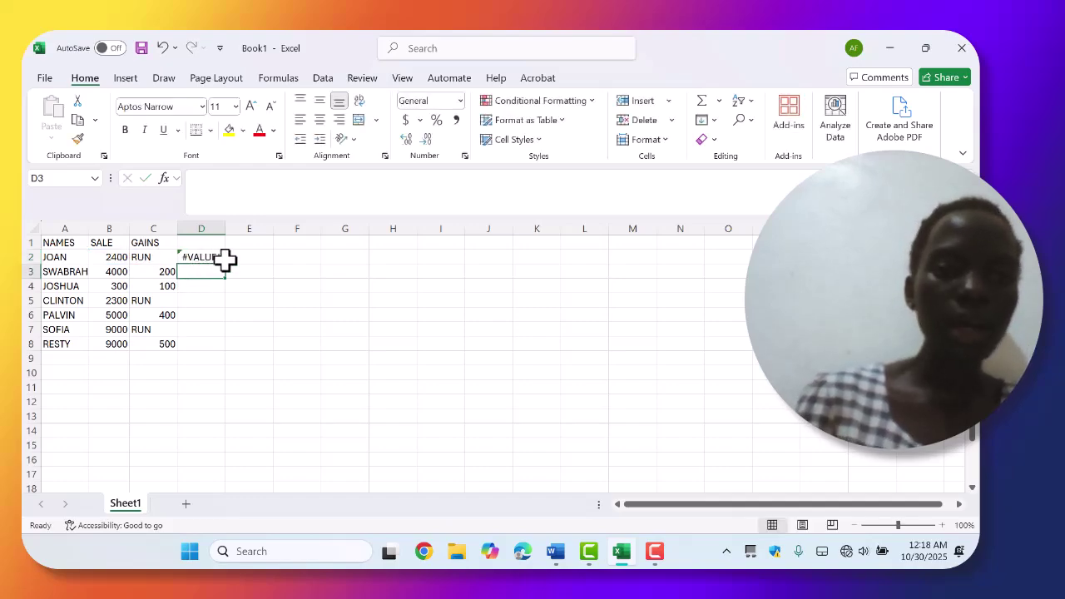
Fill the addition formula from D2 down to D8 and check the GAINS entry in C2.
click(222, 260)
drag(226, 264, 216, 345)
click(260, 272)
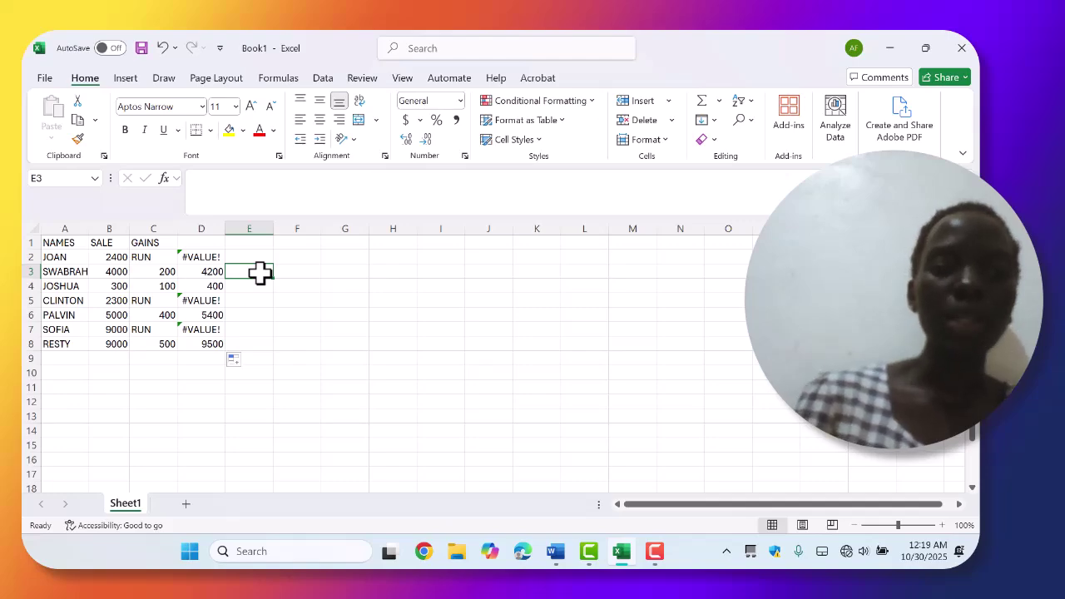
click(164, 260)
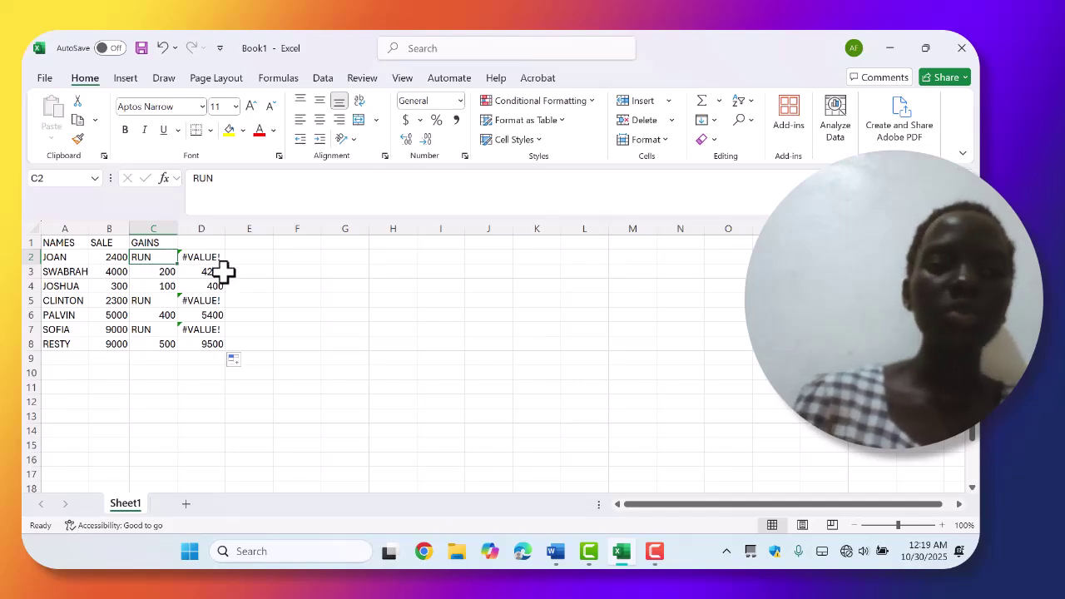
Undo the column D formulas, the RUN entries and the last widening of the SALE column.
click(163, 52)
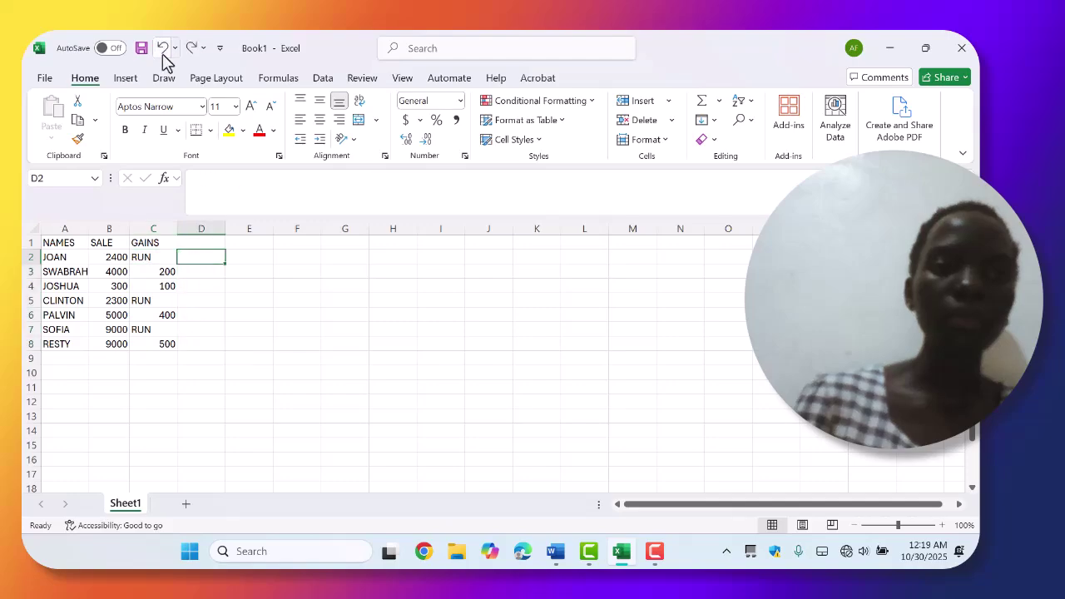
click(163, 52)
click(164, 52)
click(163, 52)
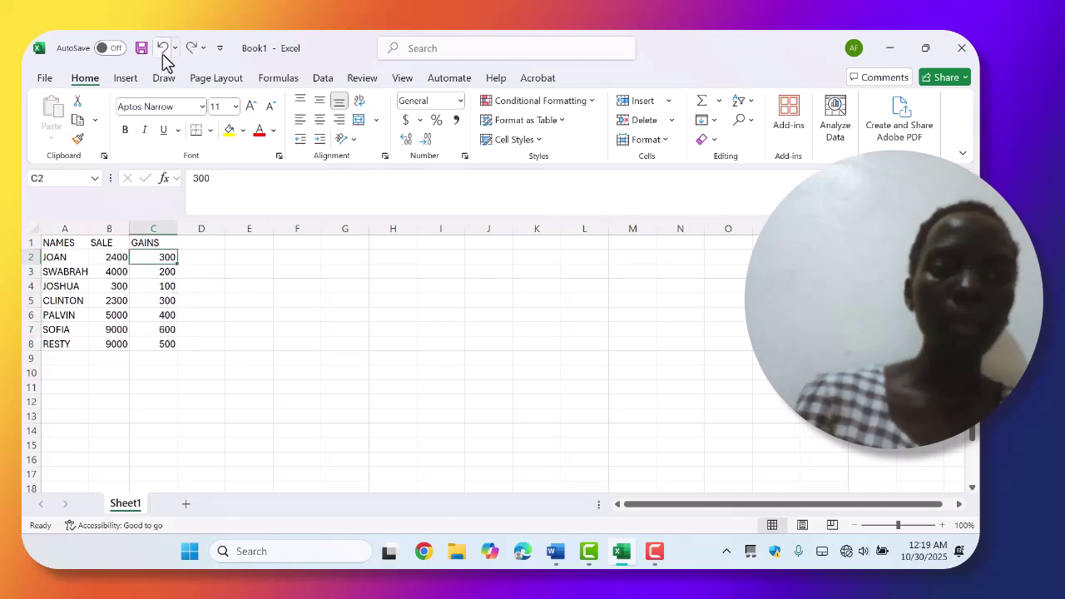
click(163, 52)
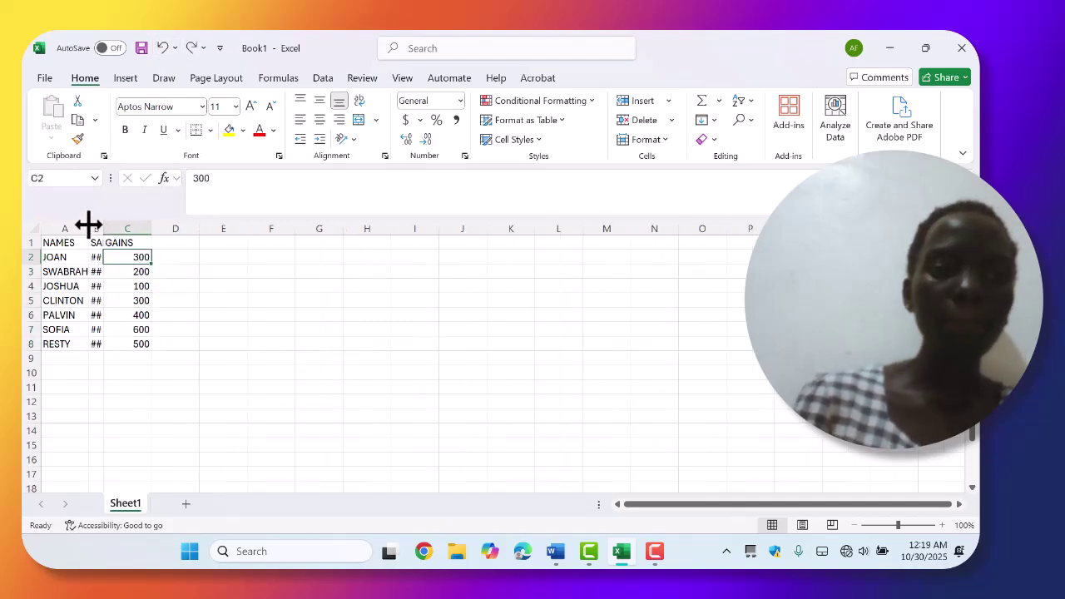
Widen the SALE column so its numbers fit with room to spare, and select empty cell D2.
drag(105, 234, 166, 234)
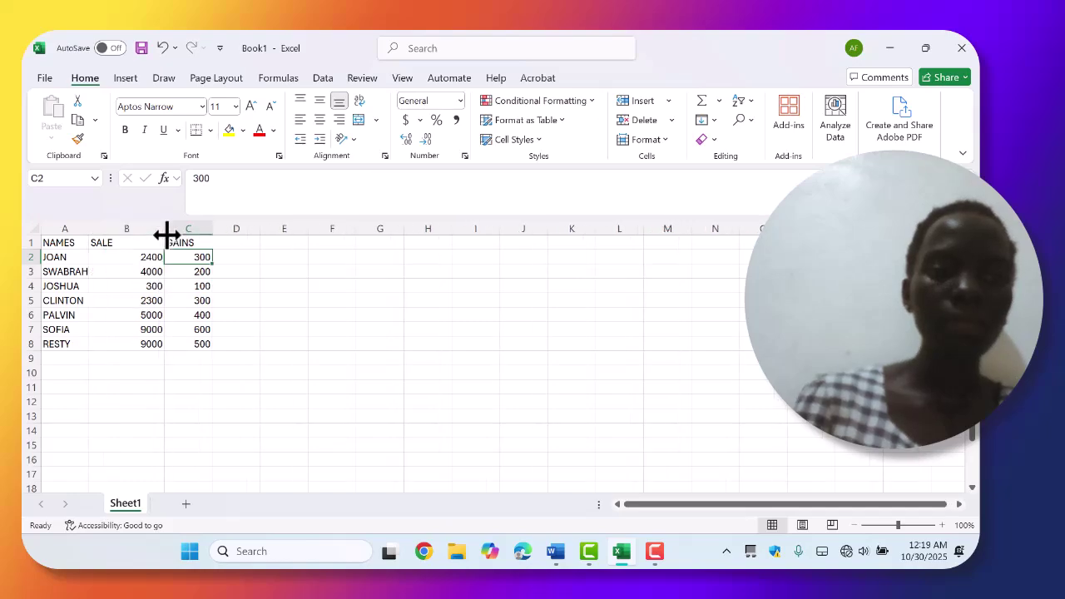
click(217, 240)
click(220, 257)
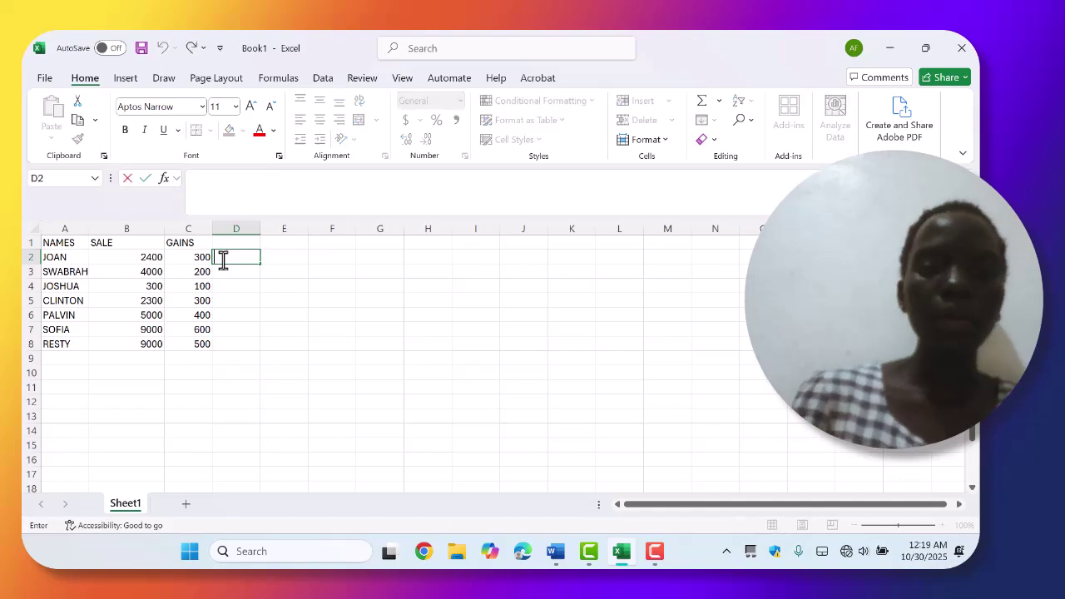
click(771, 393)
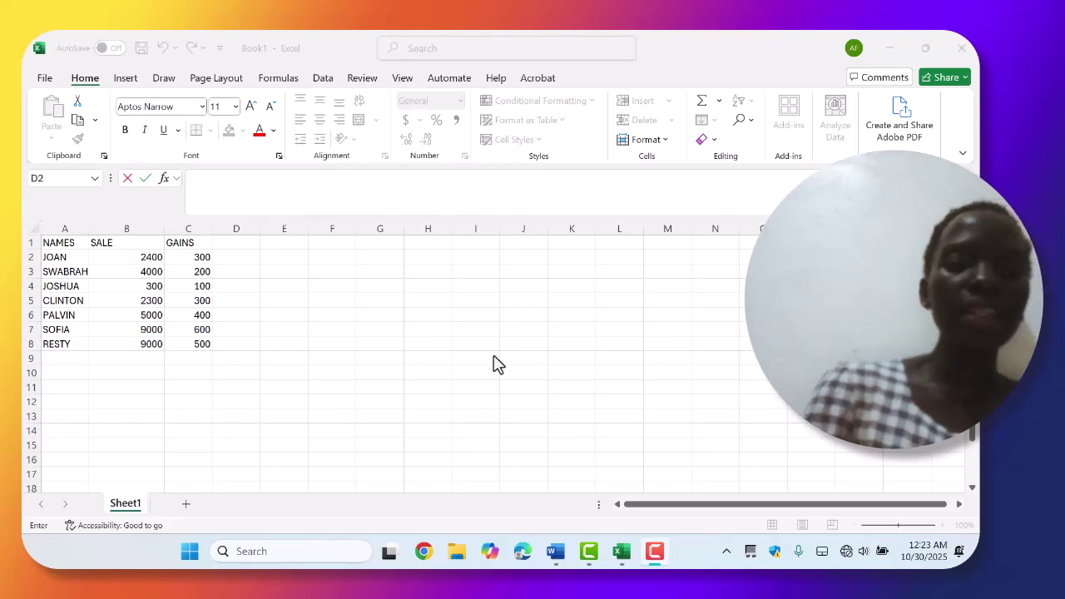
click(235, 256)
key(Escape)
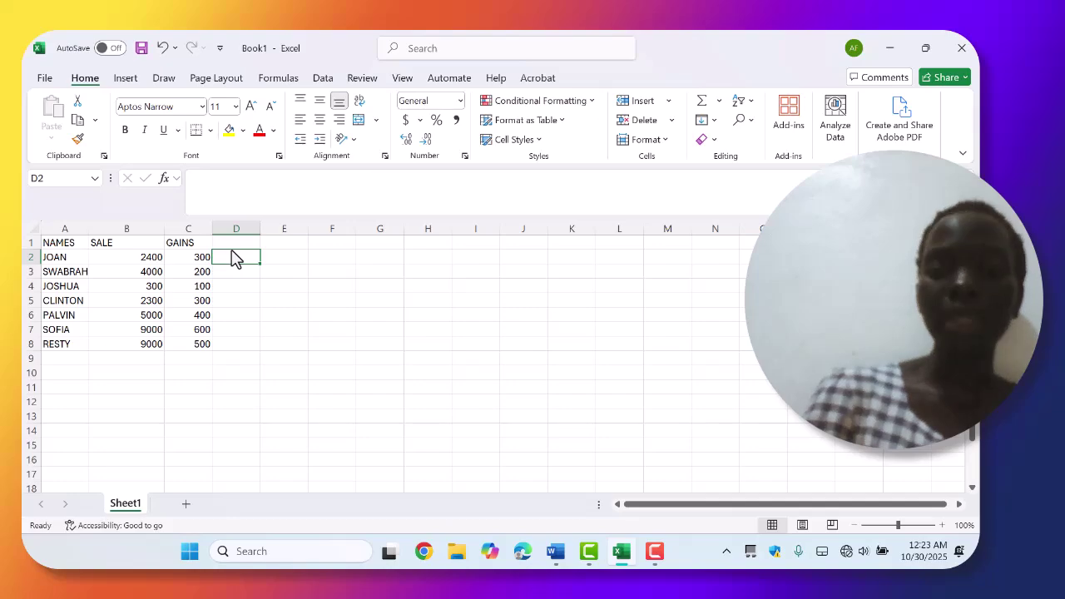
text(=)
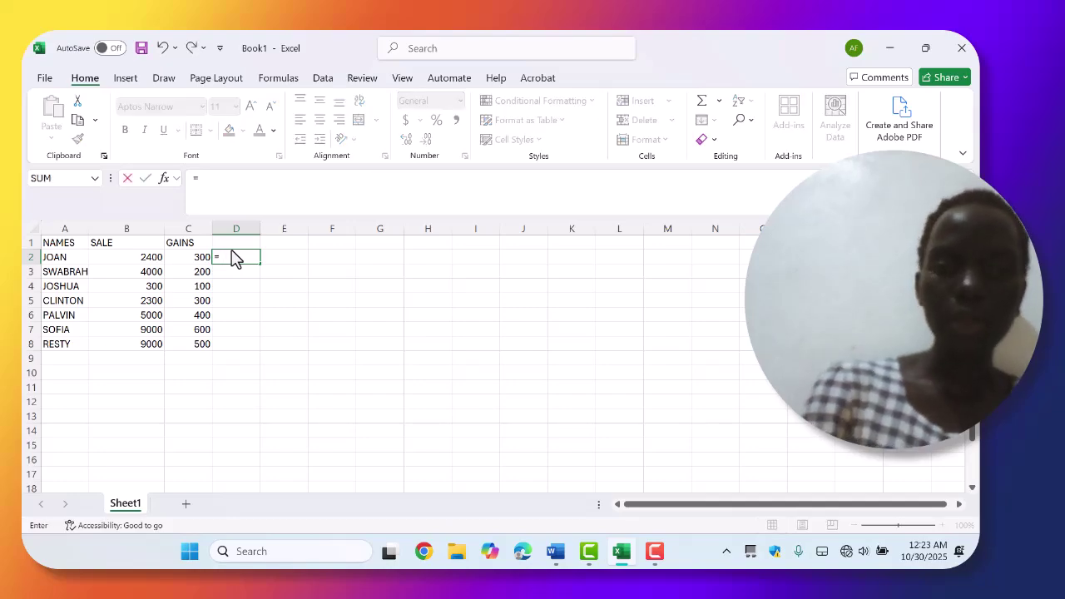
text(ADD)
key(ctrl+Return)
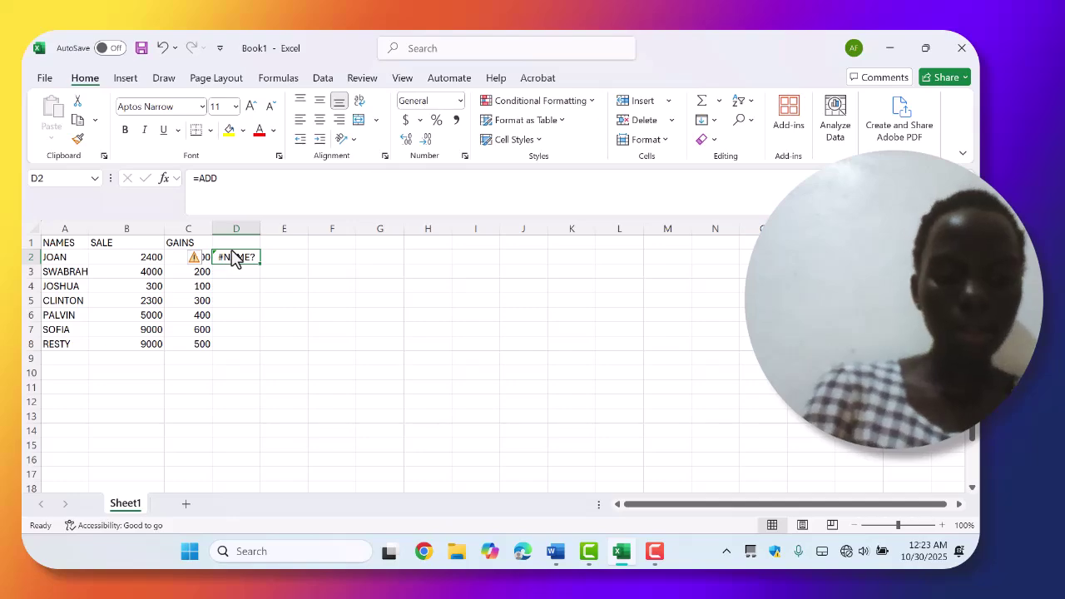
text(()
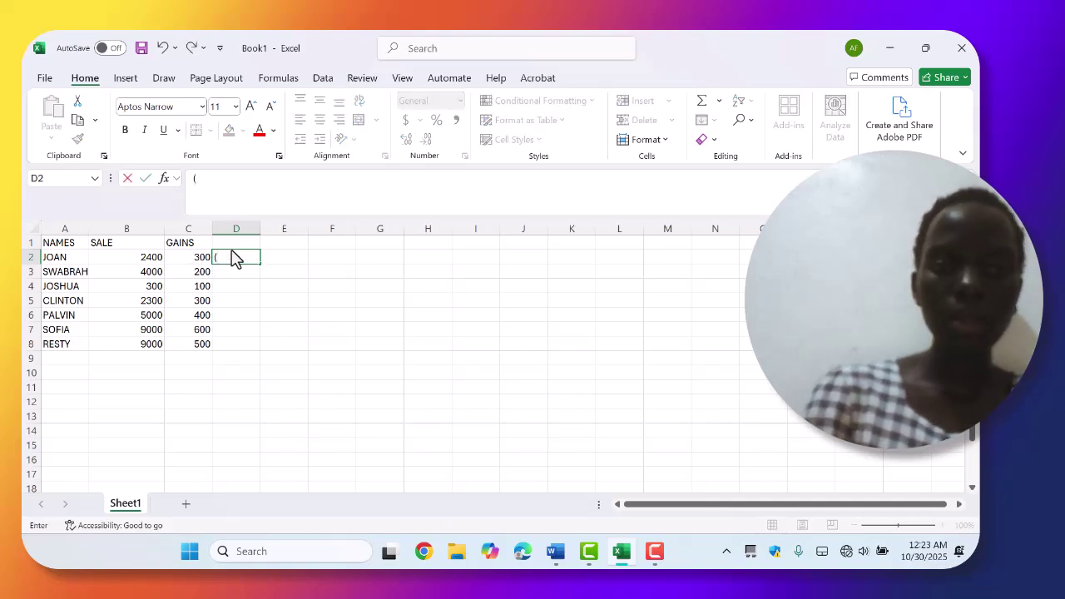
key(BackSpace)
Enter the formula =ADD(B2:C2) in cell D2, using the unrecognised function name ADD.
text(=)
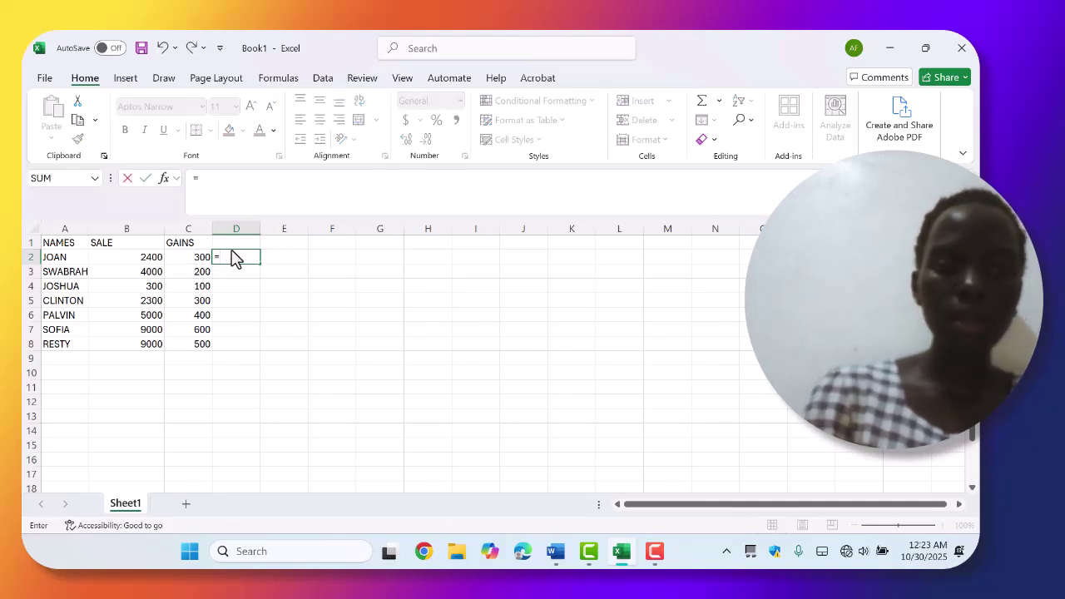
text(ADD)
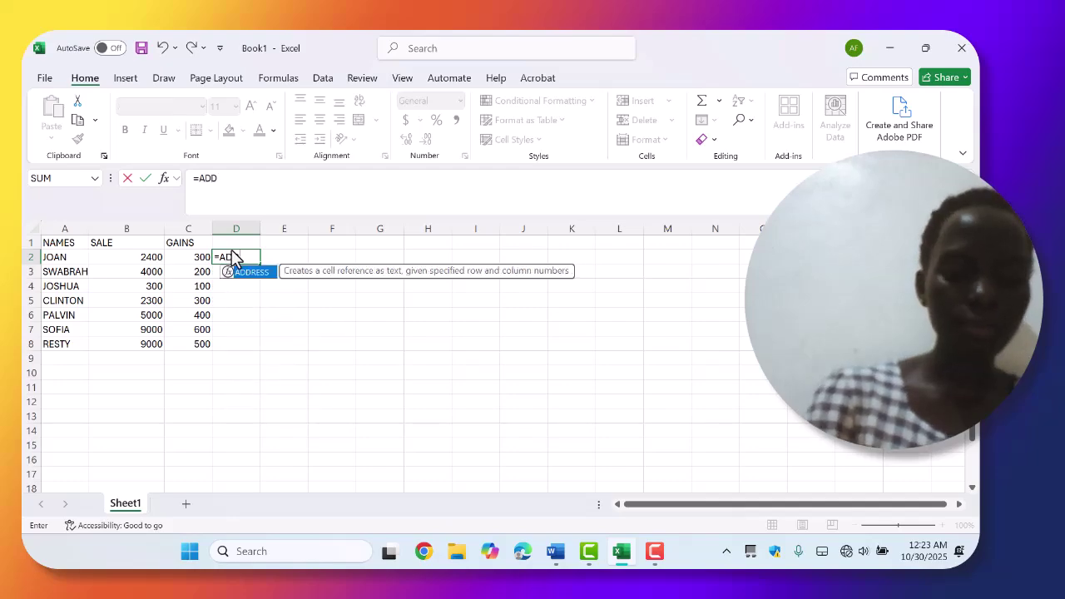
text(()
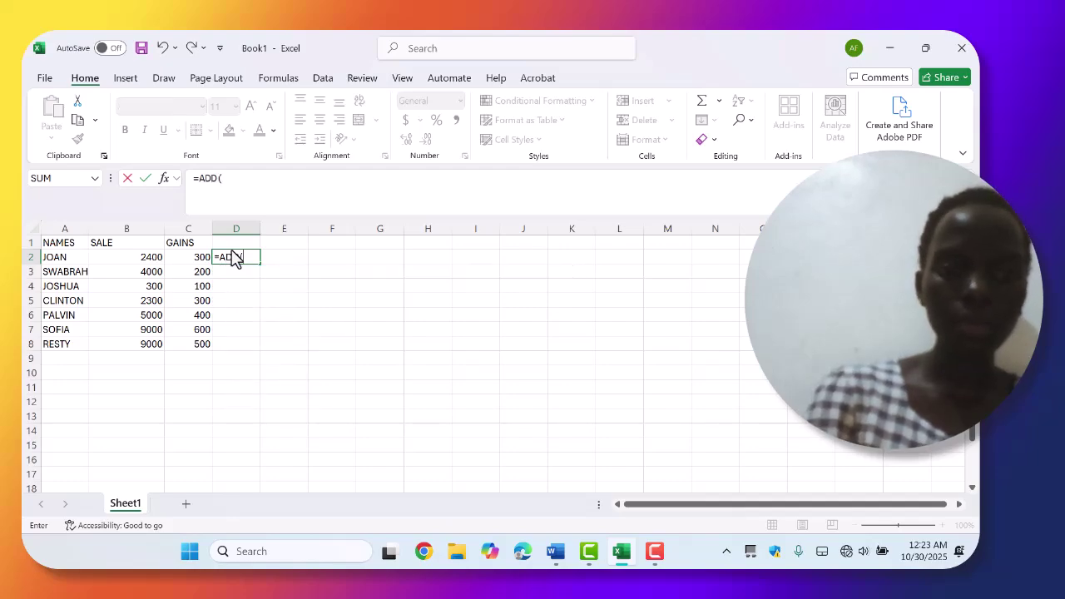
click(147, 263)
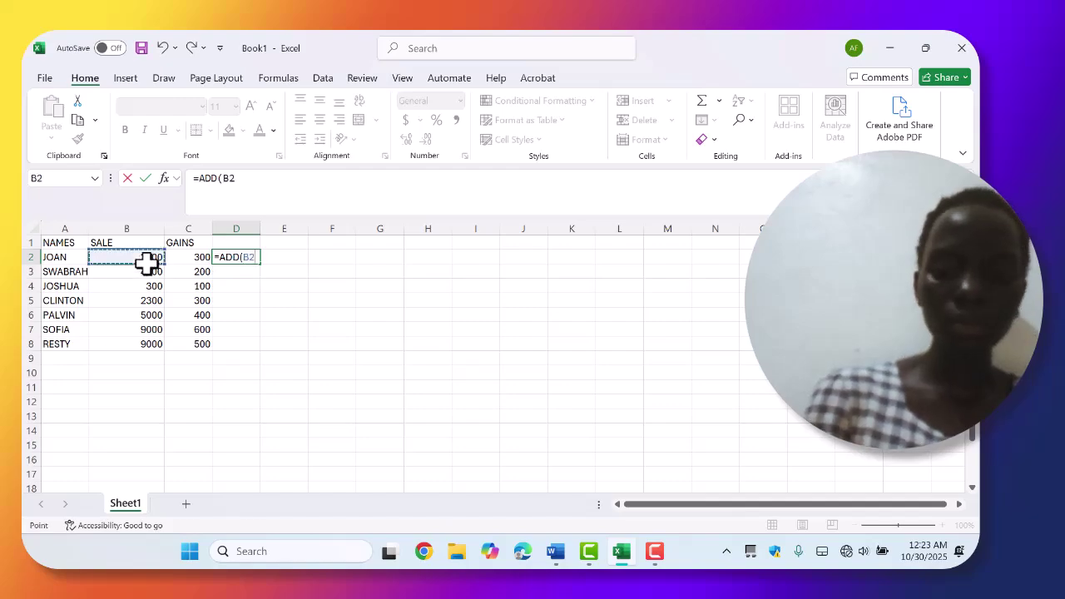
text(')
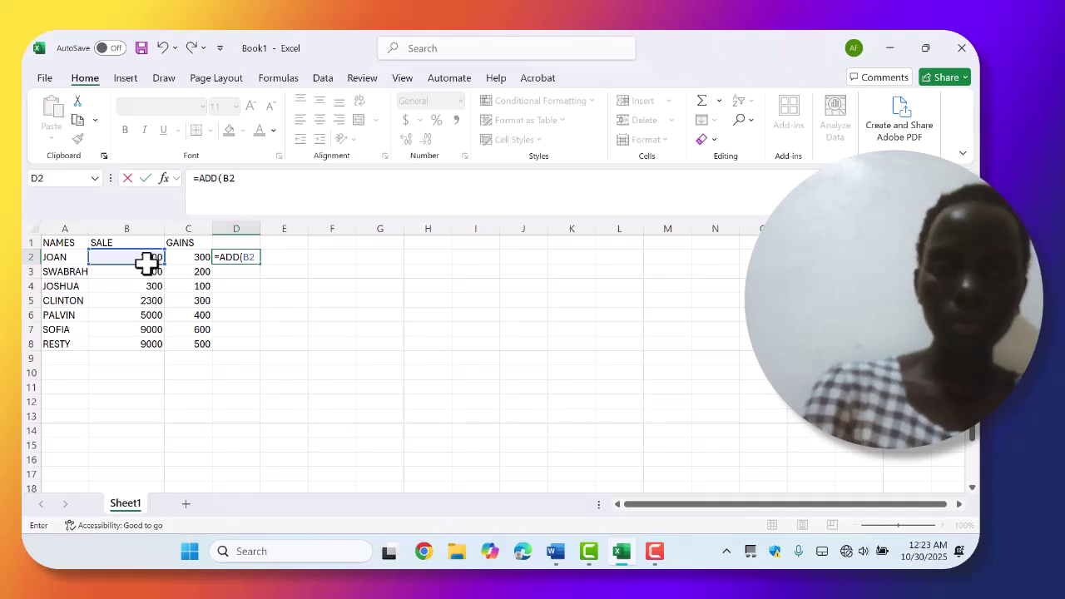
click(198, 261)
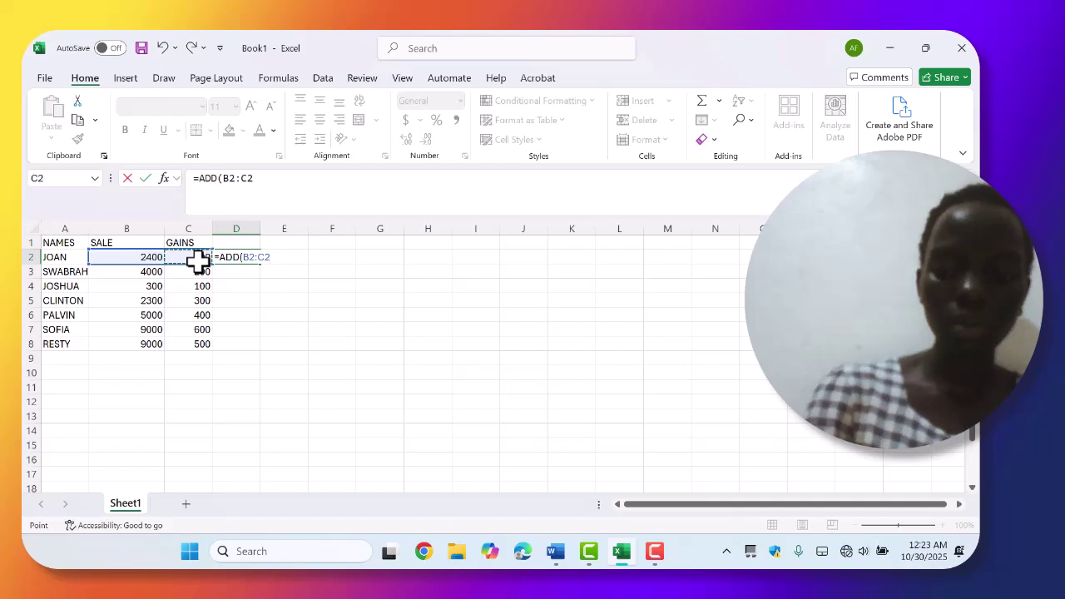
key(Return)
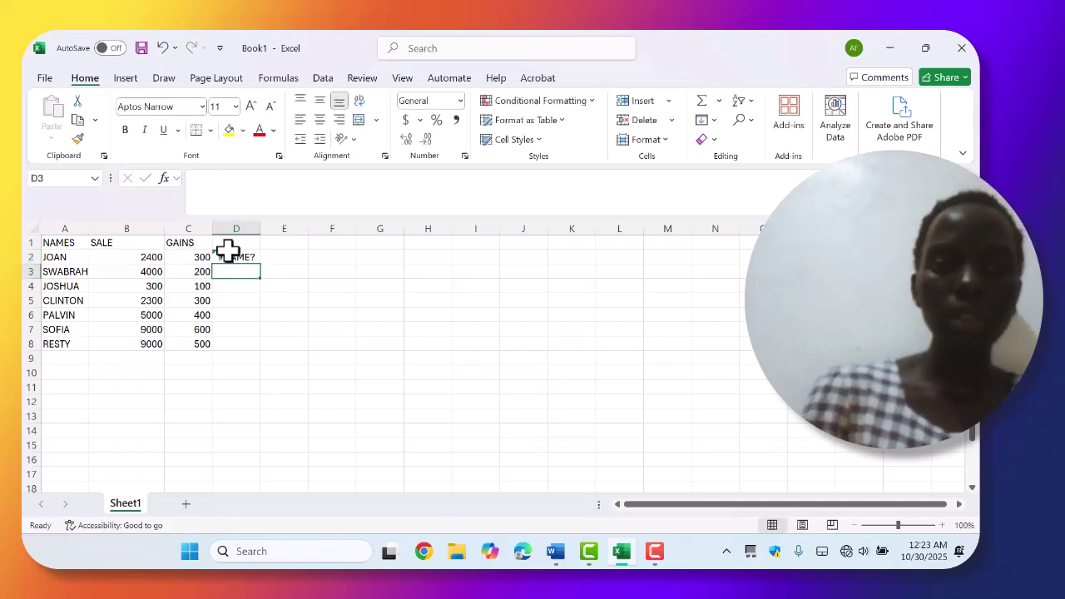
Replace the formula in cell D2 with =SUM(B2:C2).
click(244, 255)
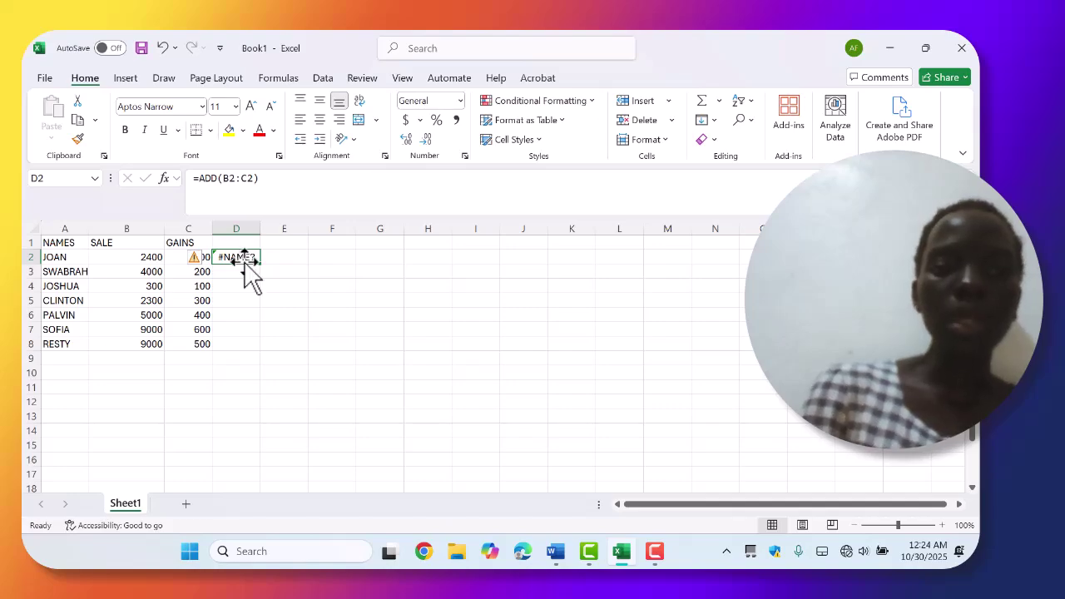
double_click(242, 262)
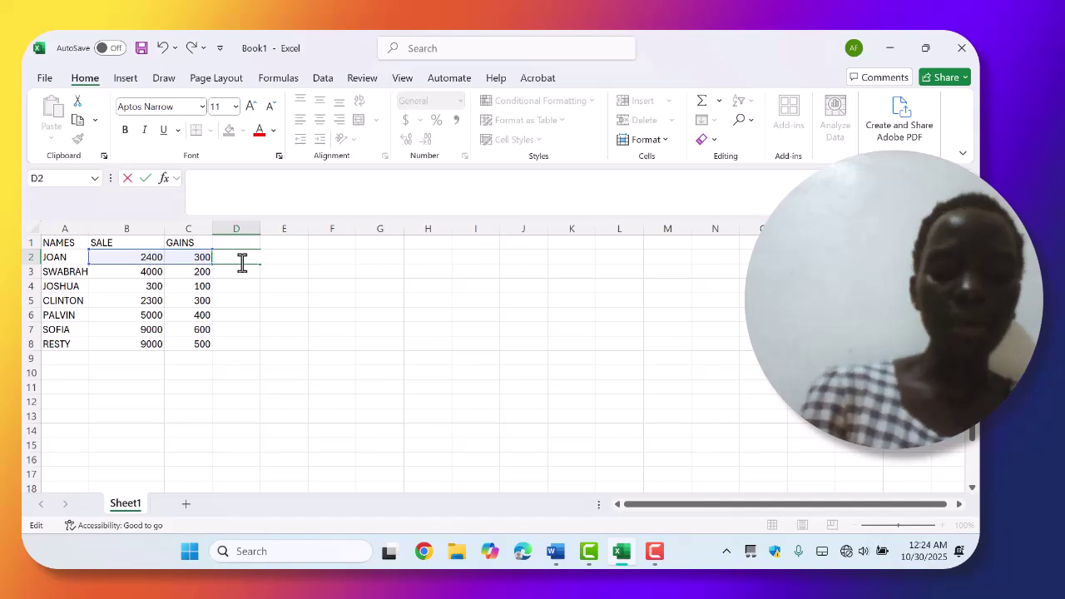
text(=)
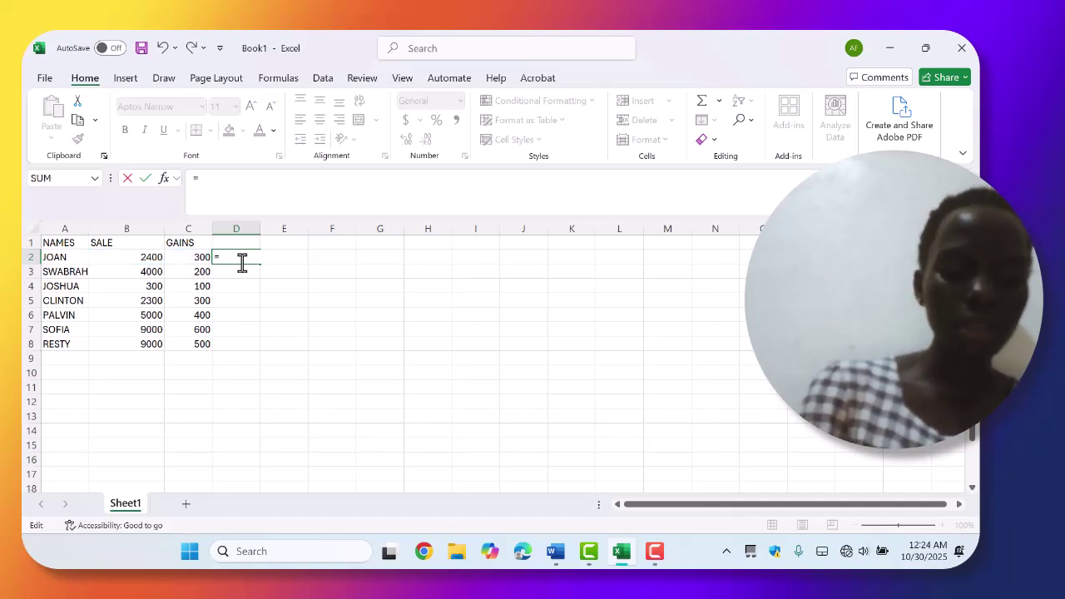
text(S)
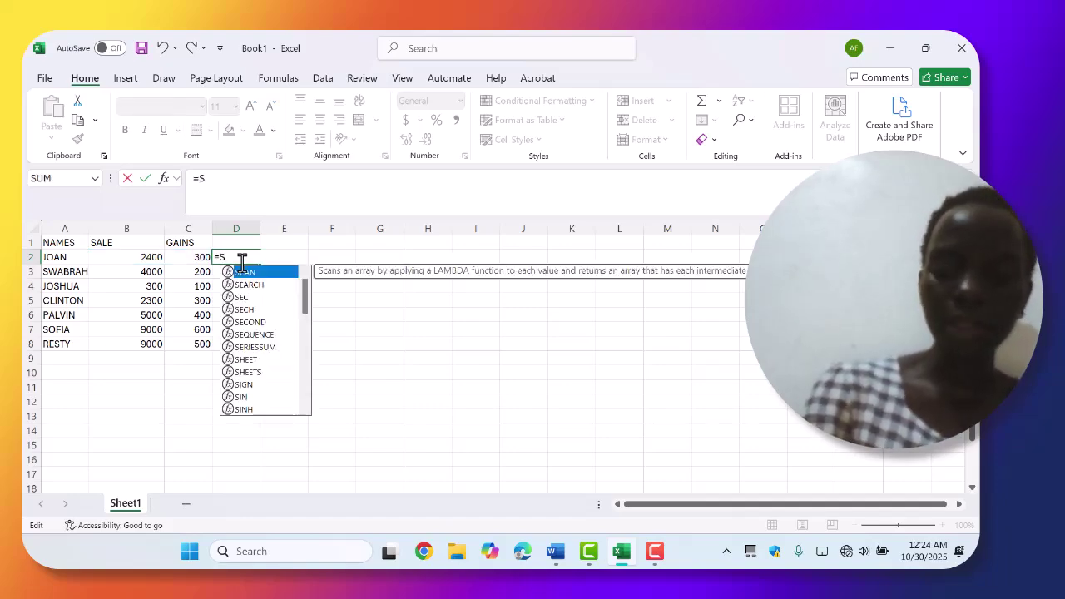
key(BackSpace)
text(SUN)
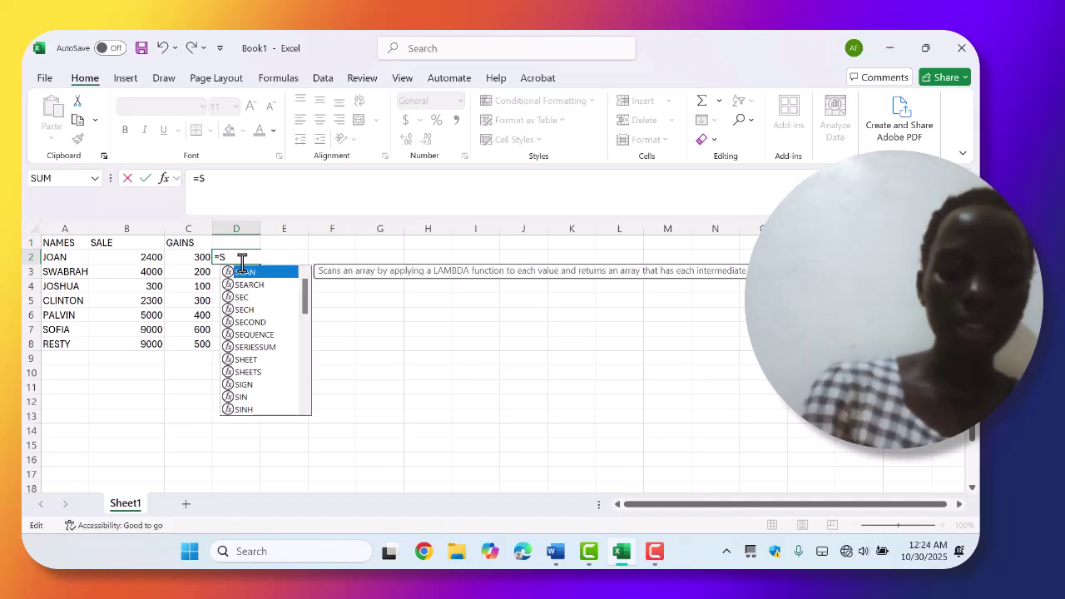
key(BackSpace)
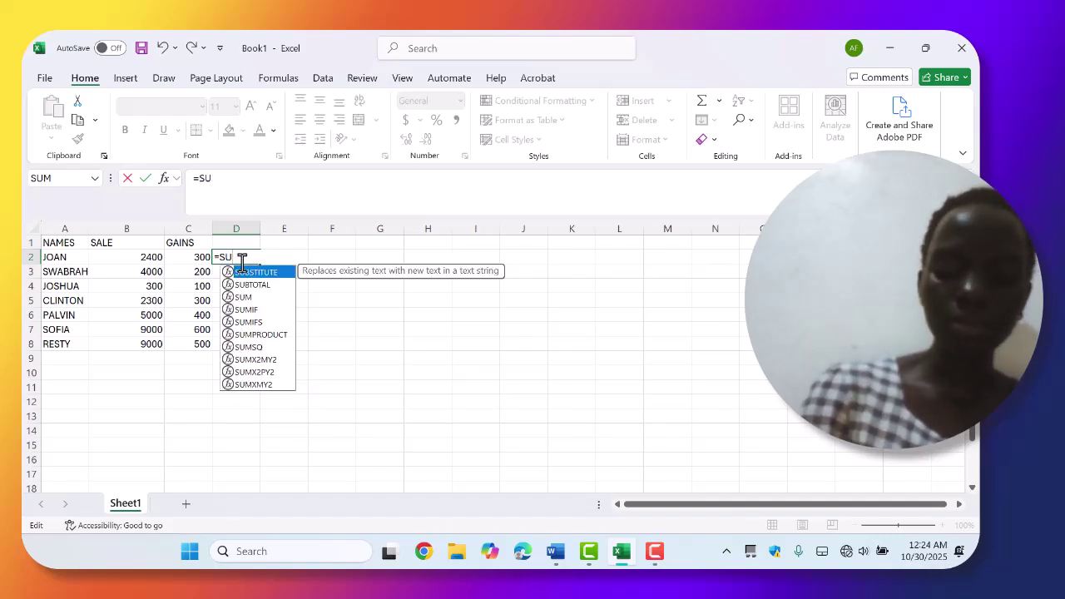
text(M)
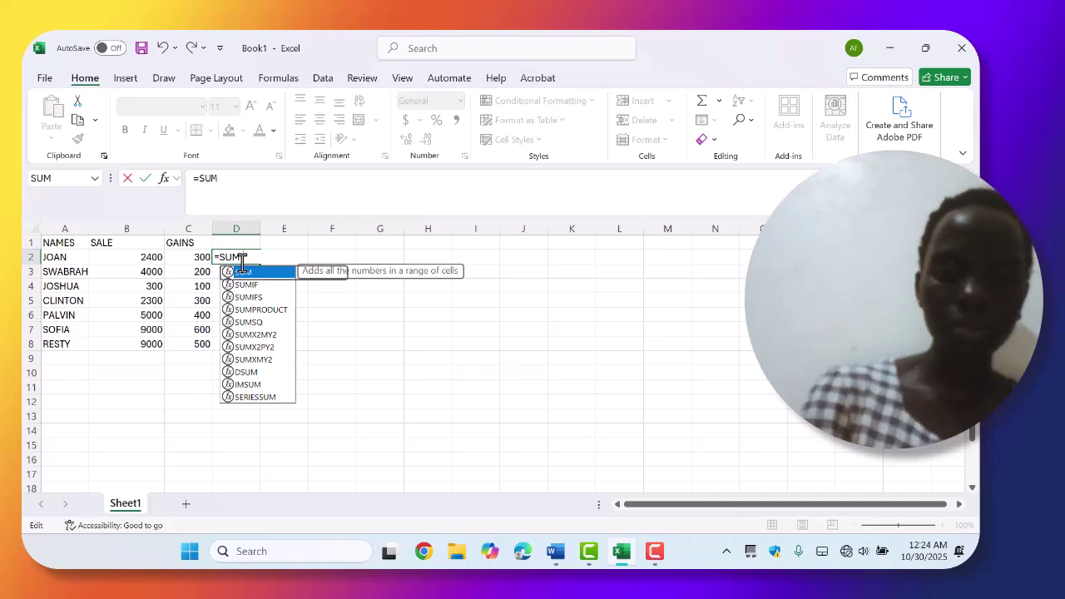
text(()
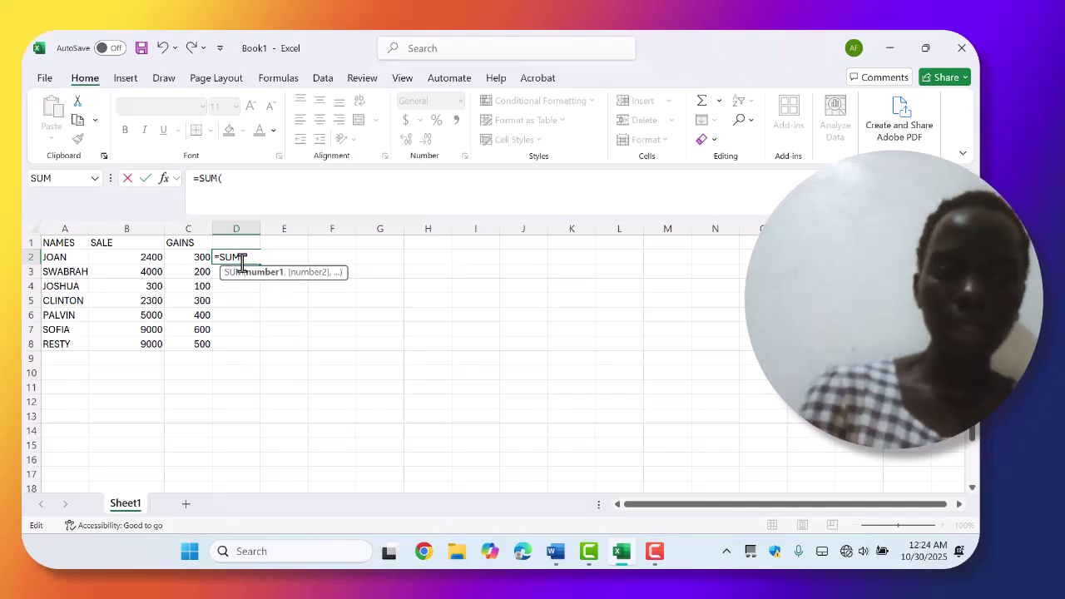
click(150, 259)
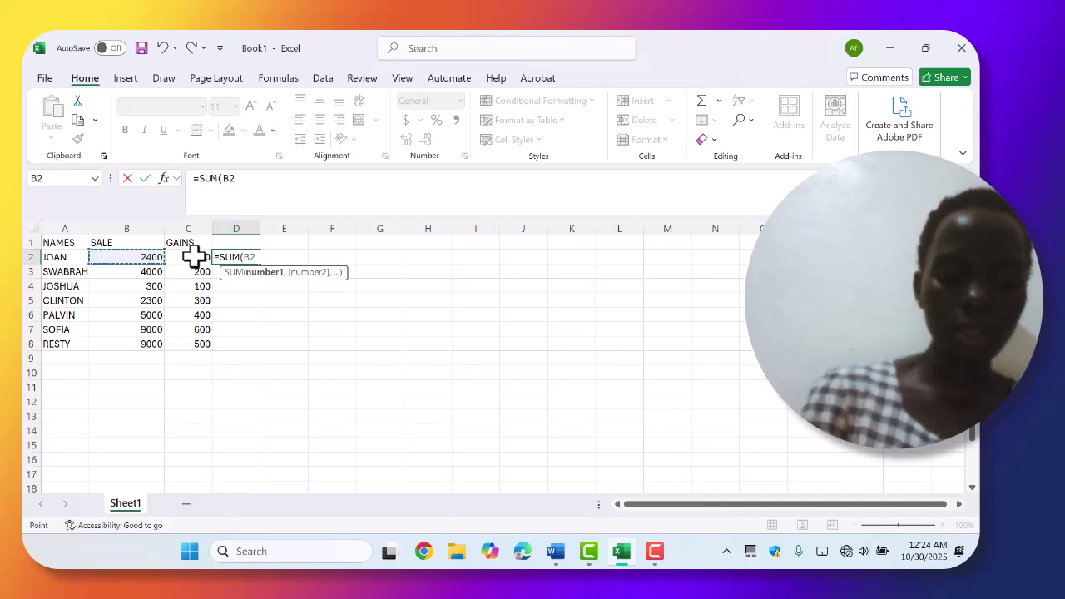
key(F8)
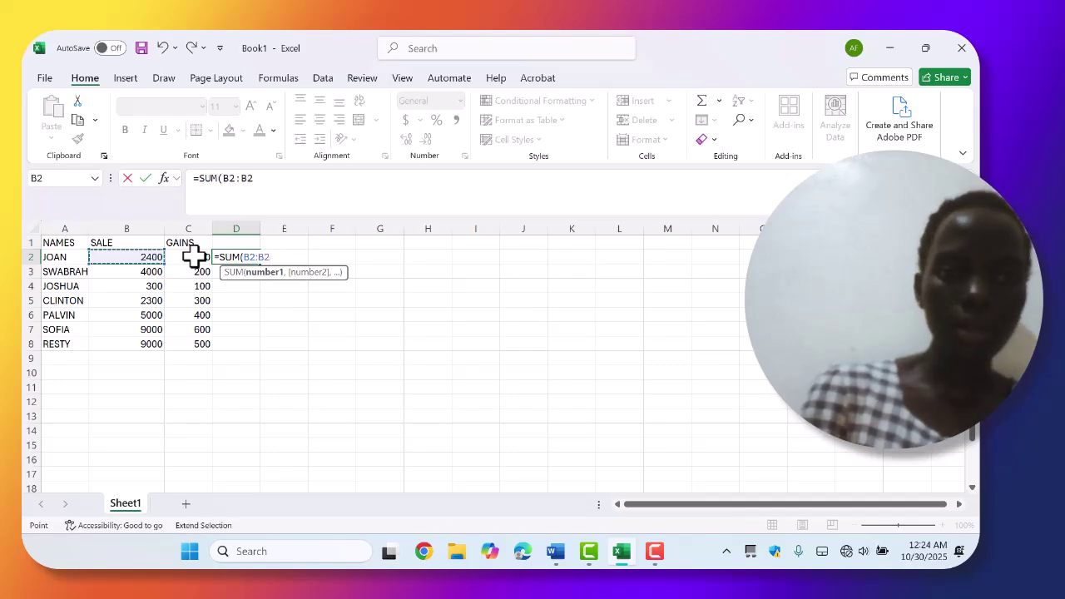
key(BackSpace)
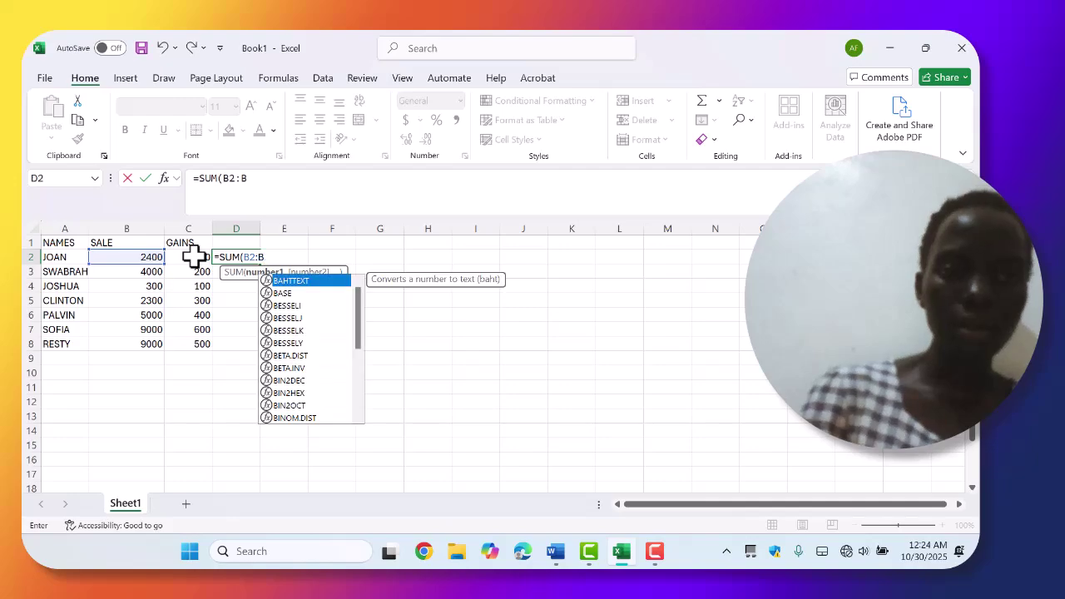
key(BackSpace)
click(207, 257)
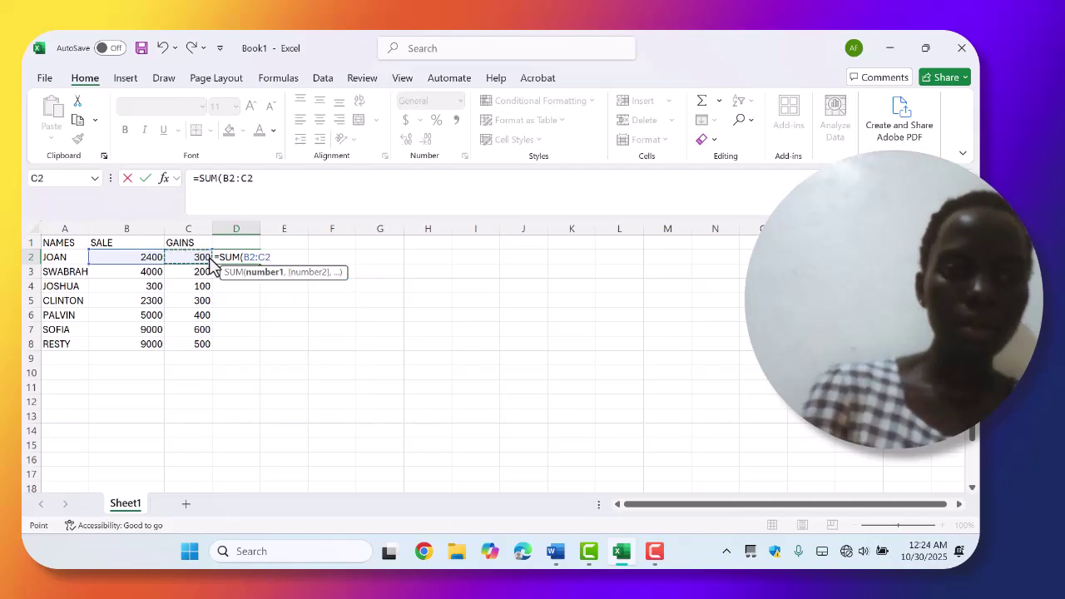
text())
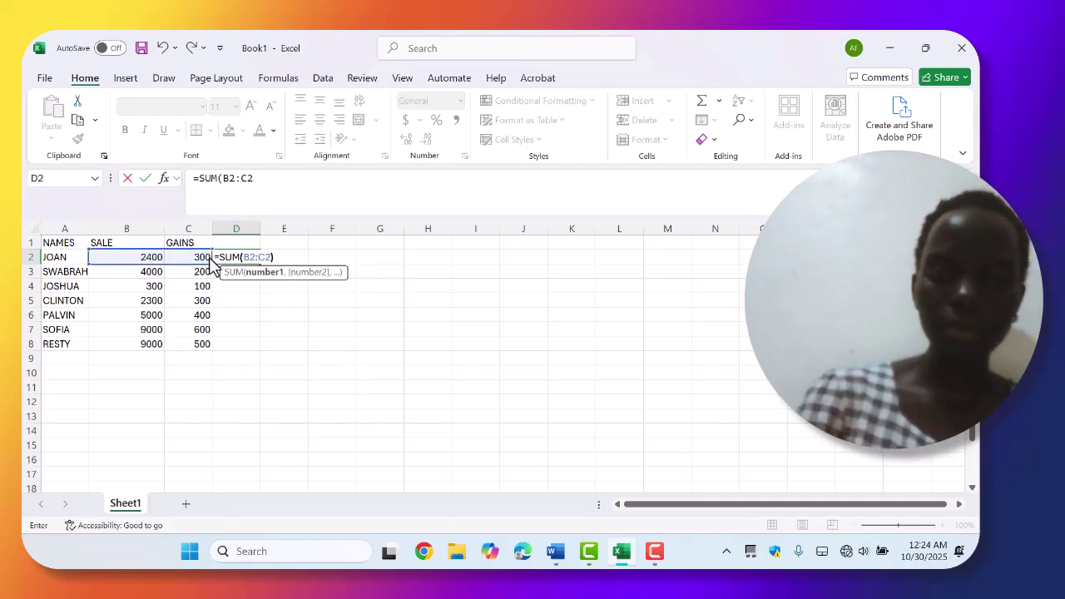
key(Return)
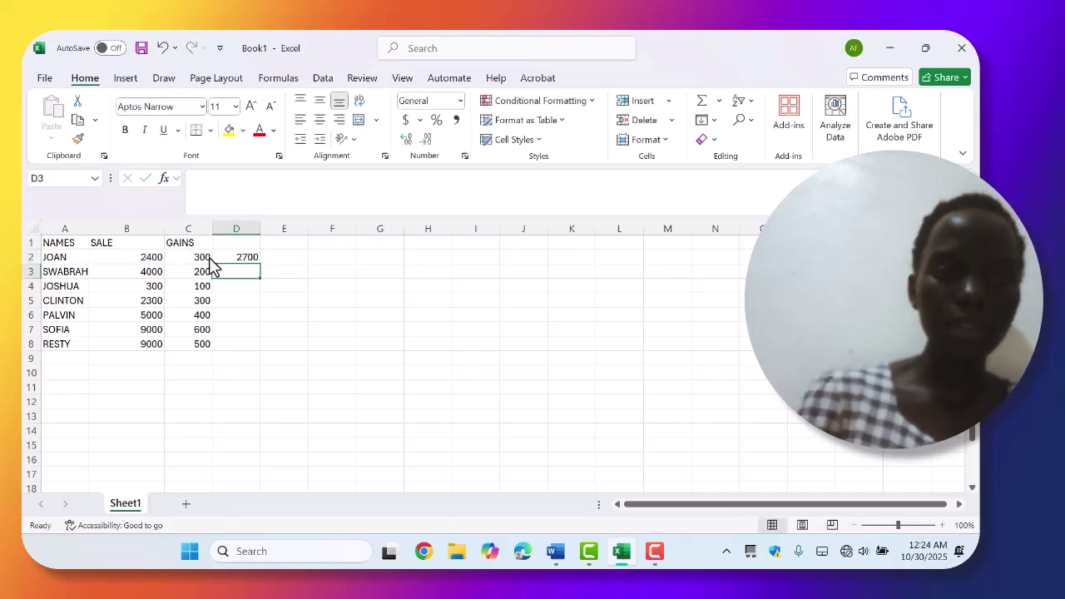
Fill the SUM formula from D2 down to D8 and delete the SALE column.
click(246, 254)
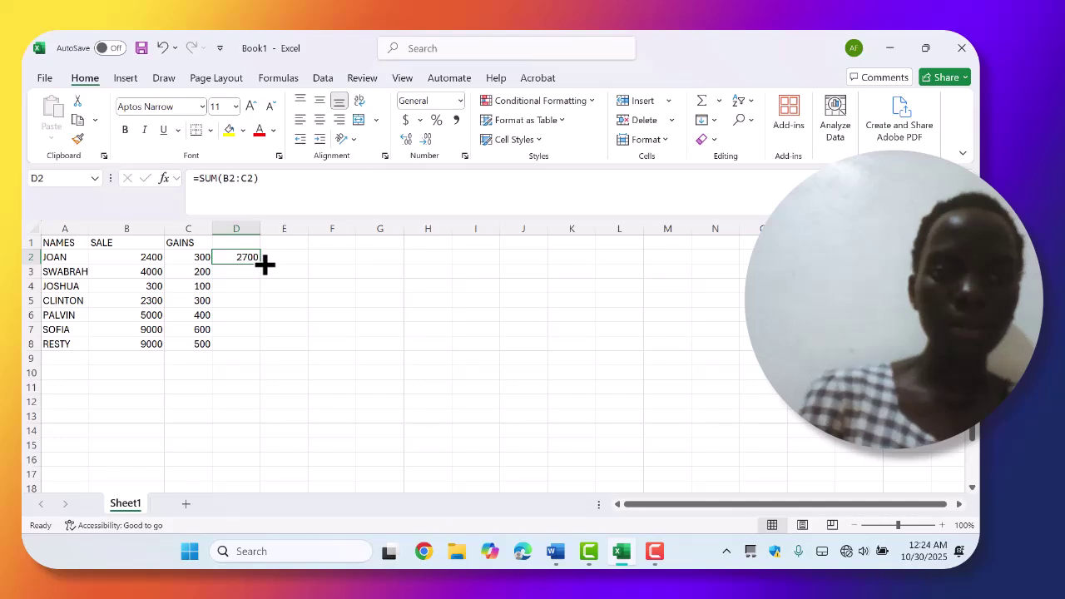
drag(260, 265, 257, 347)
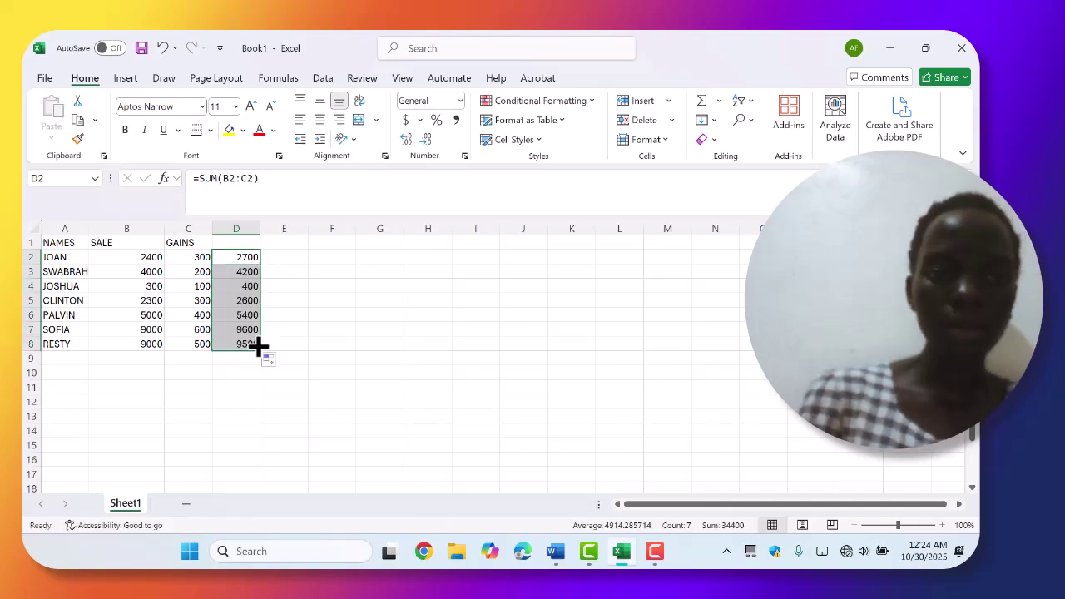
click(131, 224)
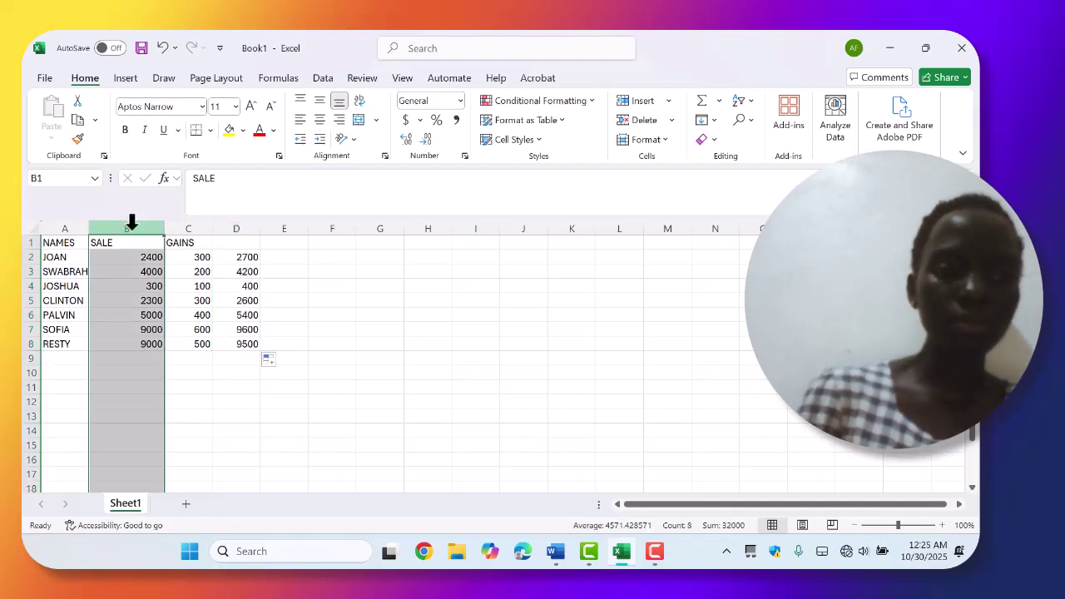
right_click(129, 223)
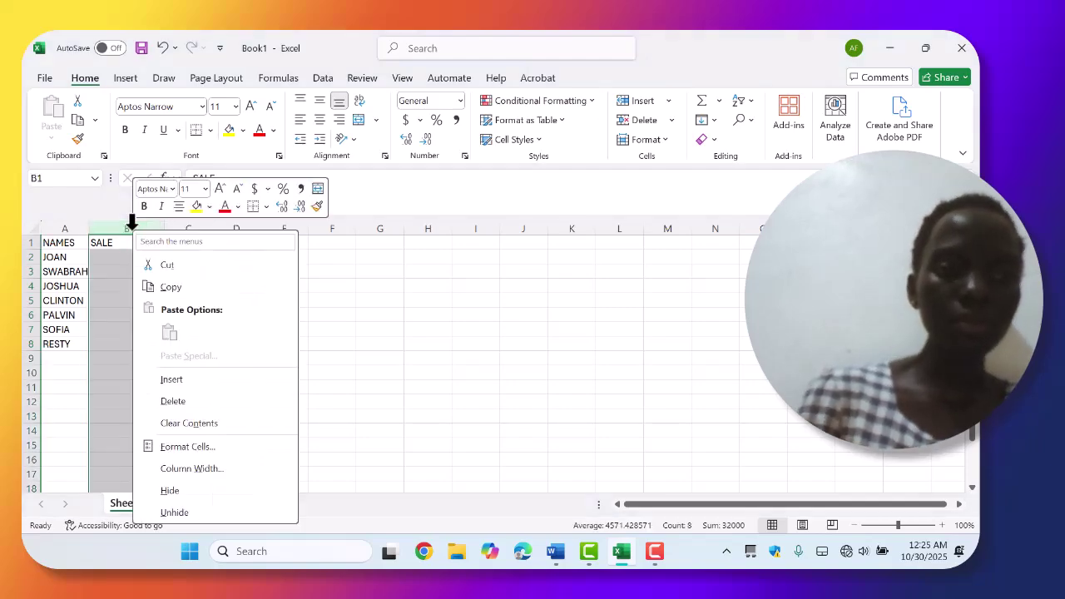
click(173, 403)
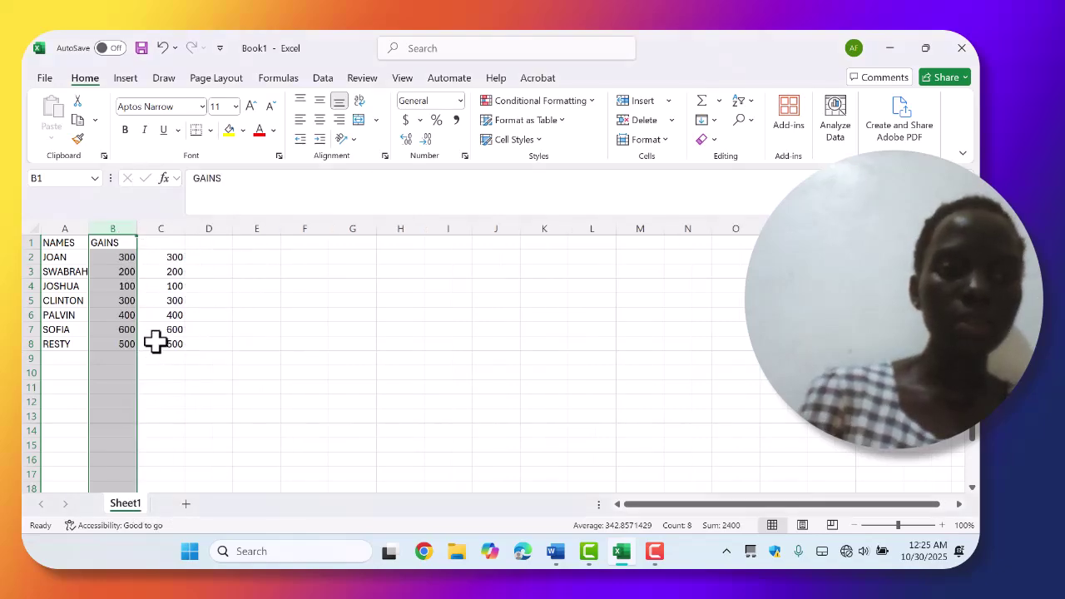
Check the formula in C3, and undo the SALE column deletion and the fill below D2.
click(163, 271)
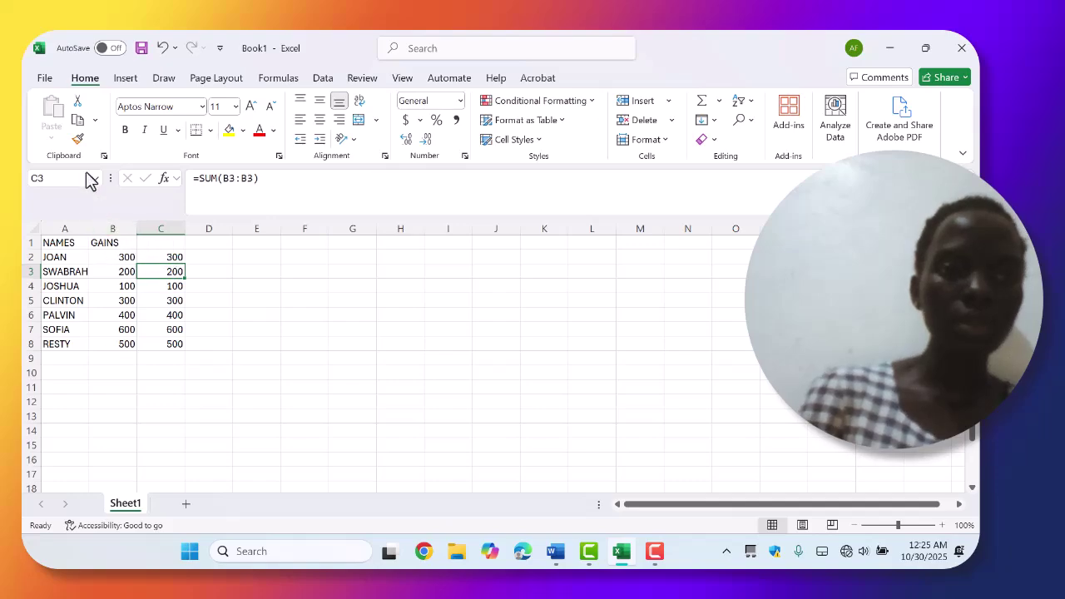
click(166, 46)
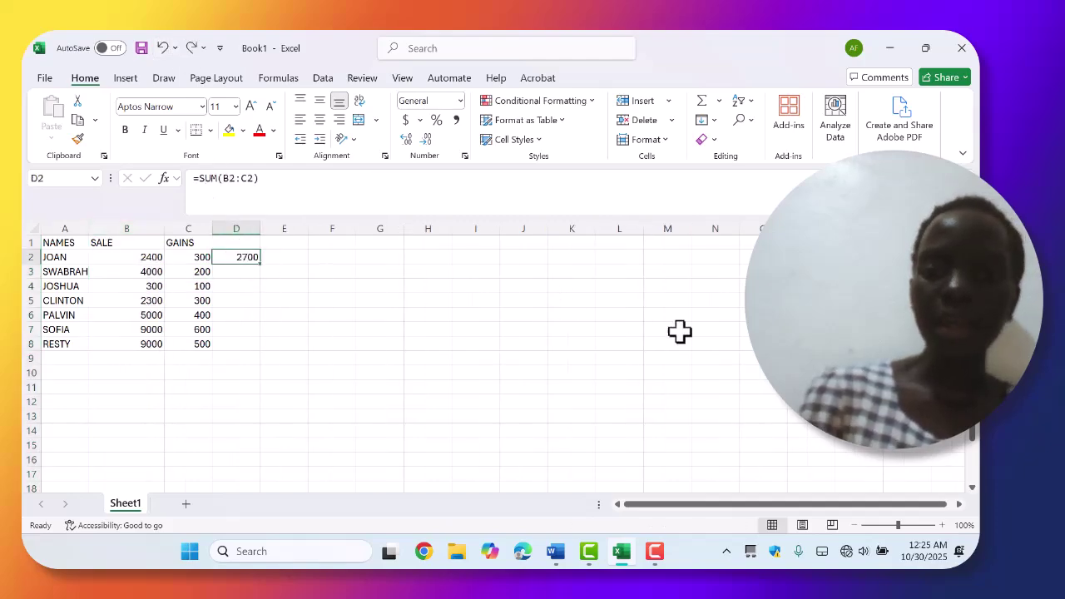
click(771, 389)
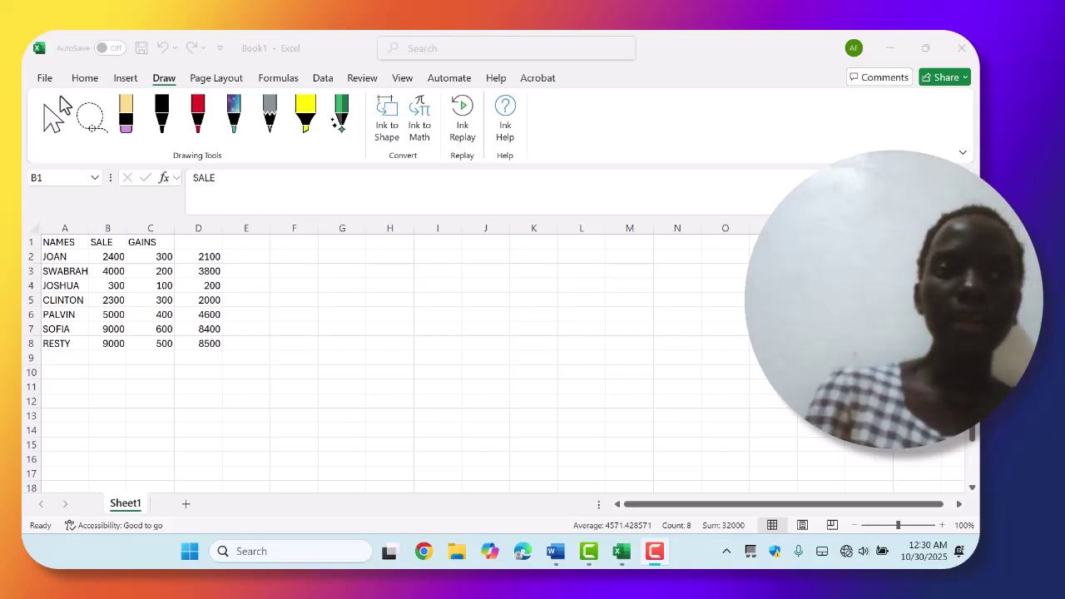
Check the subtraction formula in D2 and delete the SALE column it refers to.
click(91, 98)
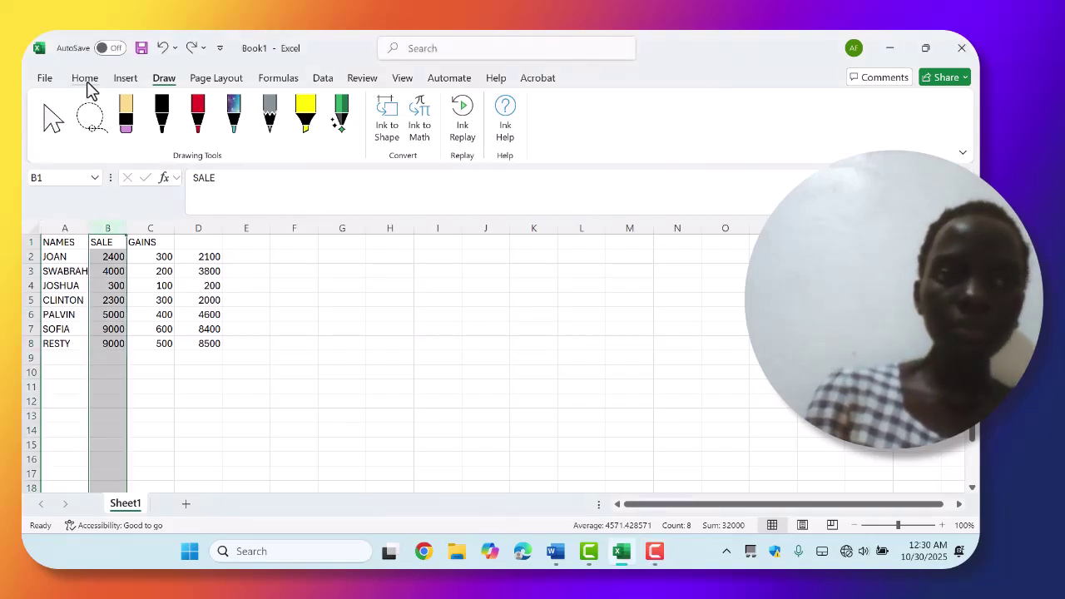
click(85, 78)
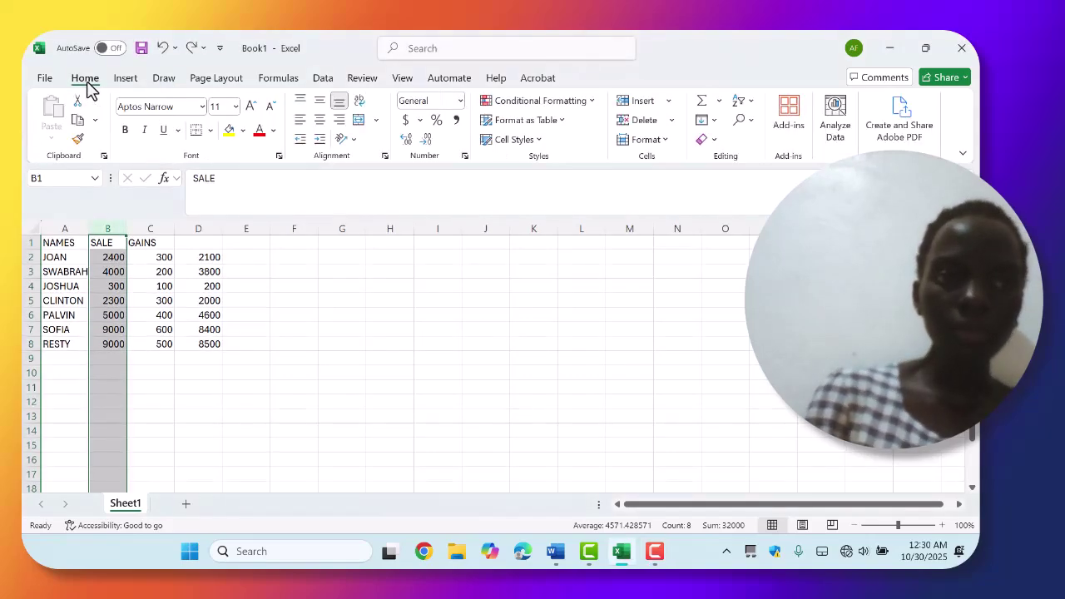
click(212, 258)
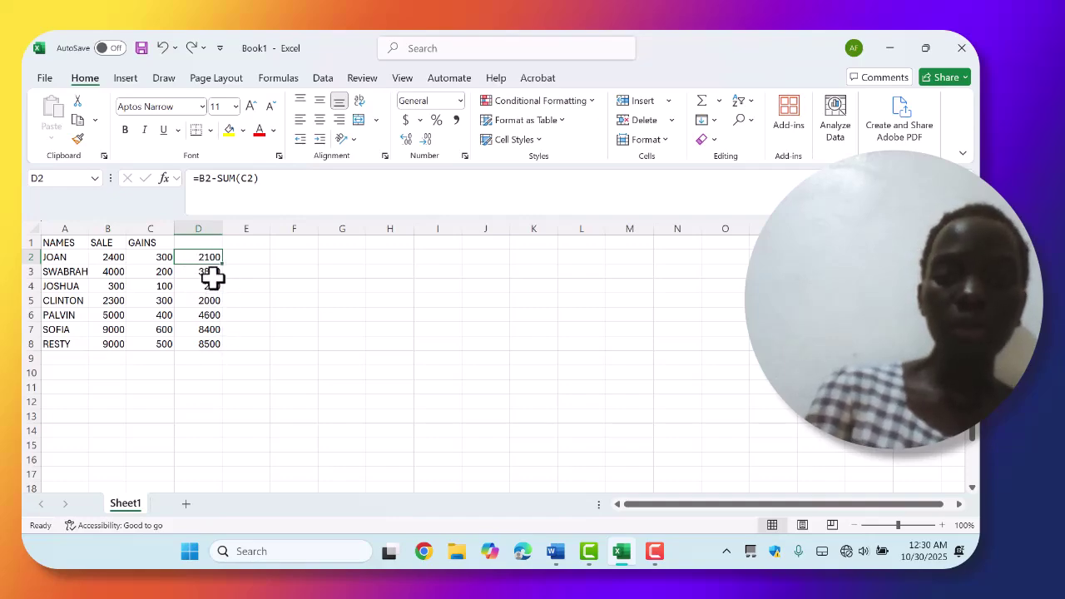
click(114, 225)
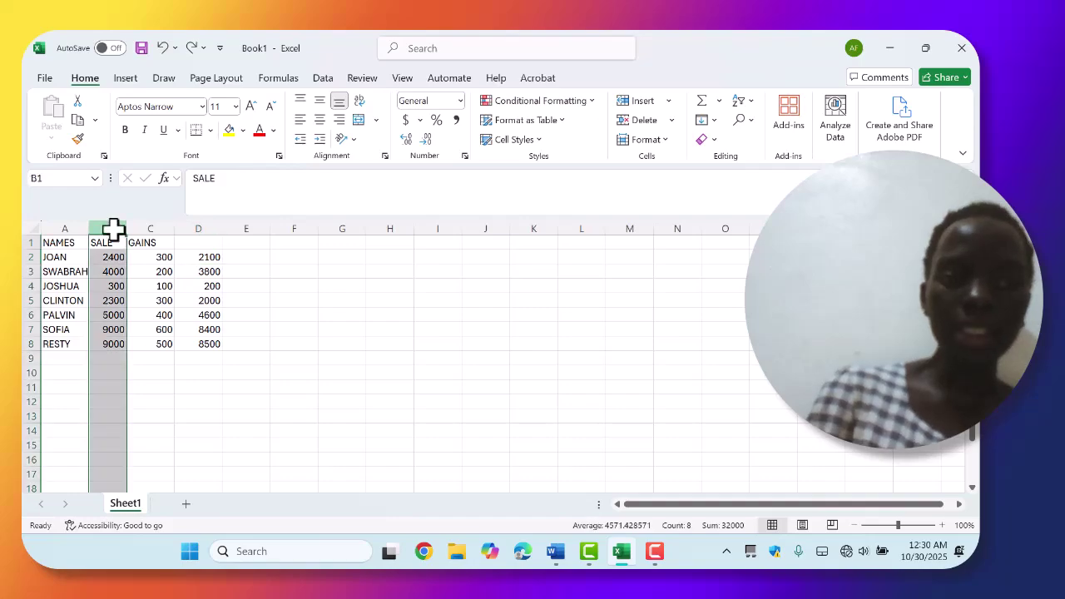
right_click(114, 230)
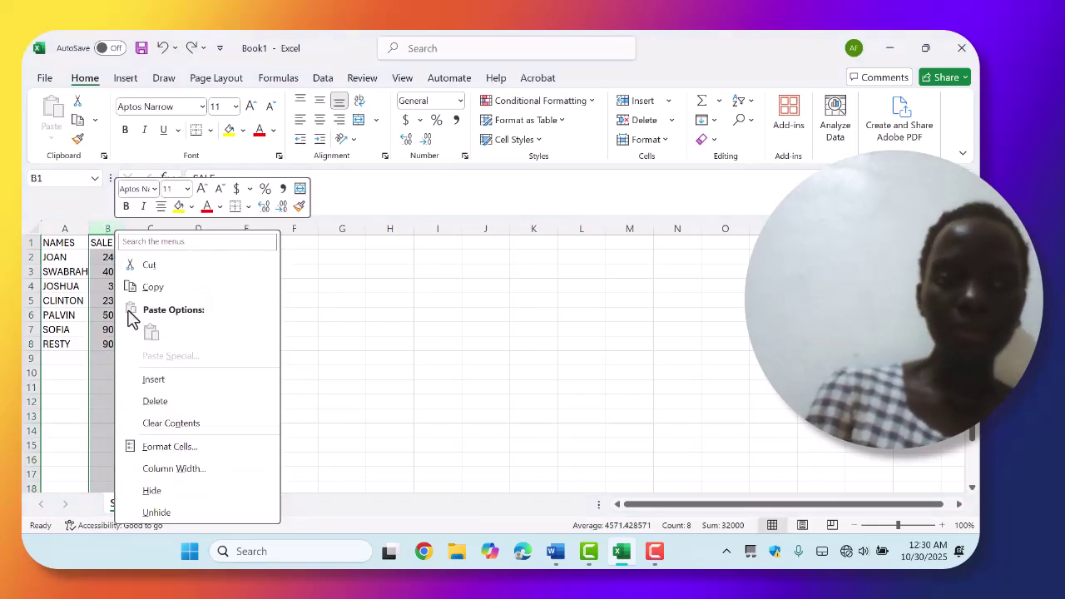
click(157, 403)
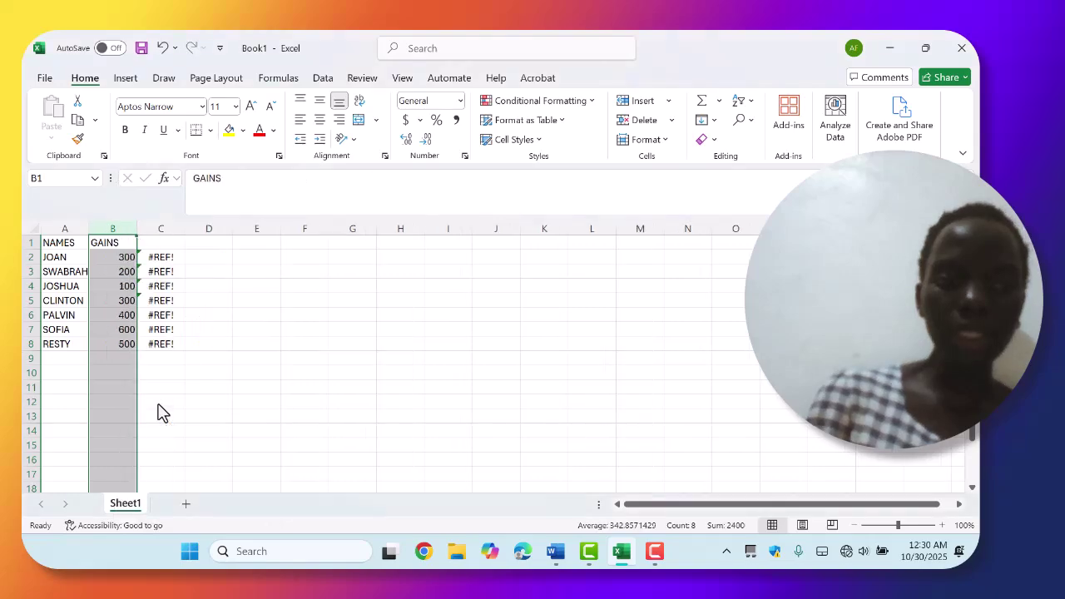
Inspect the broken reference in C3, and undo the SALE column deletion and the formulas in rows 7 and 8.
click(153, 268)
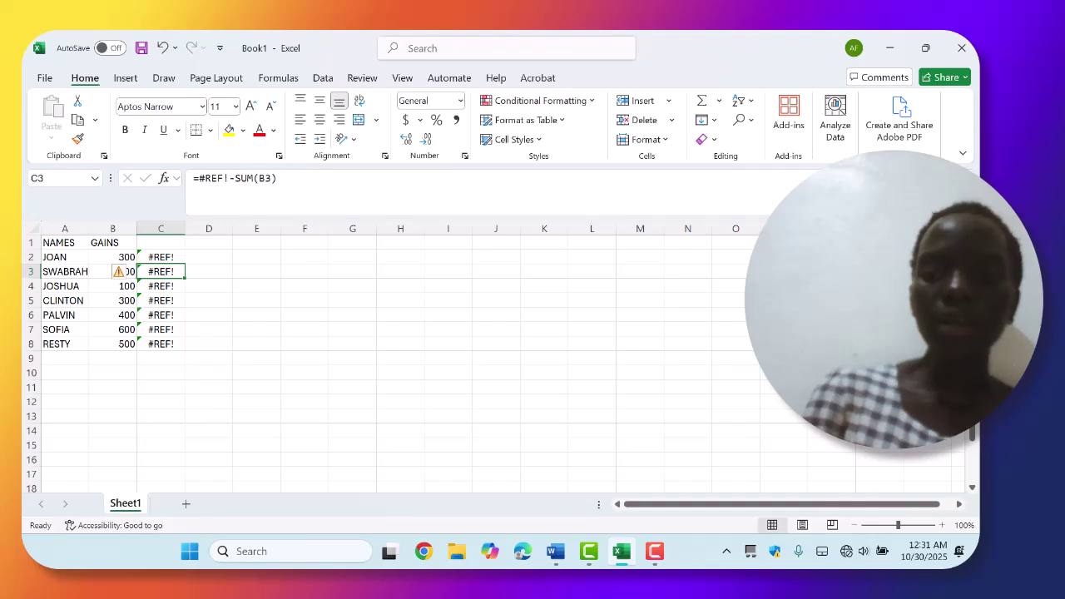
key(F10)
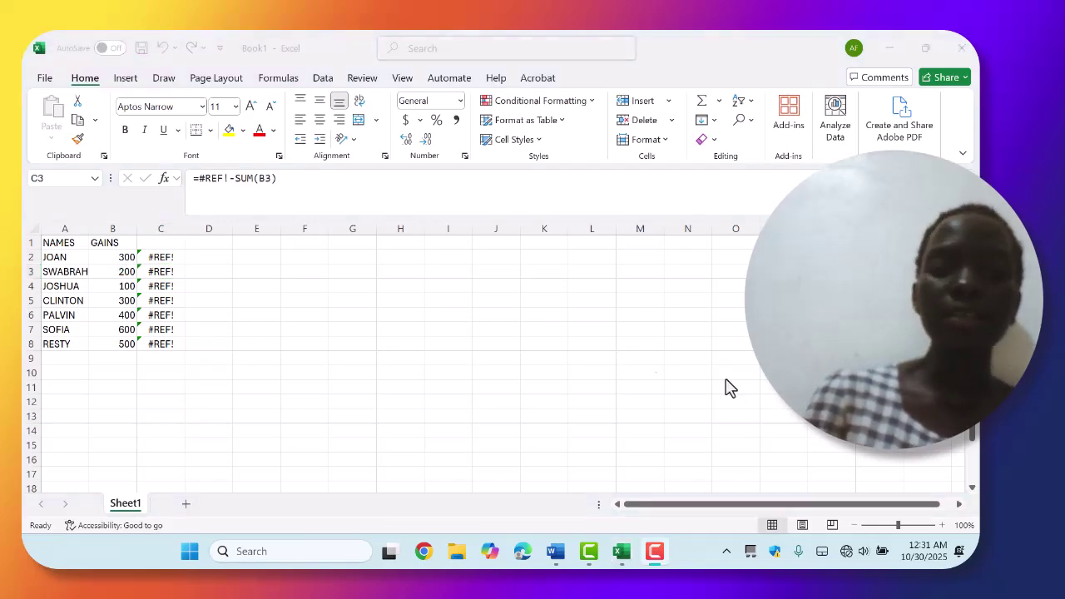
click(155, 64)
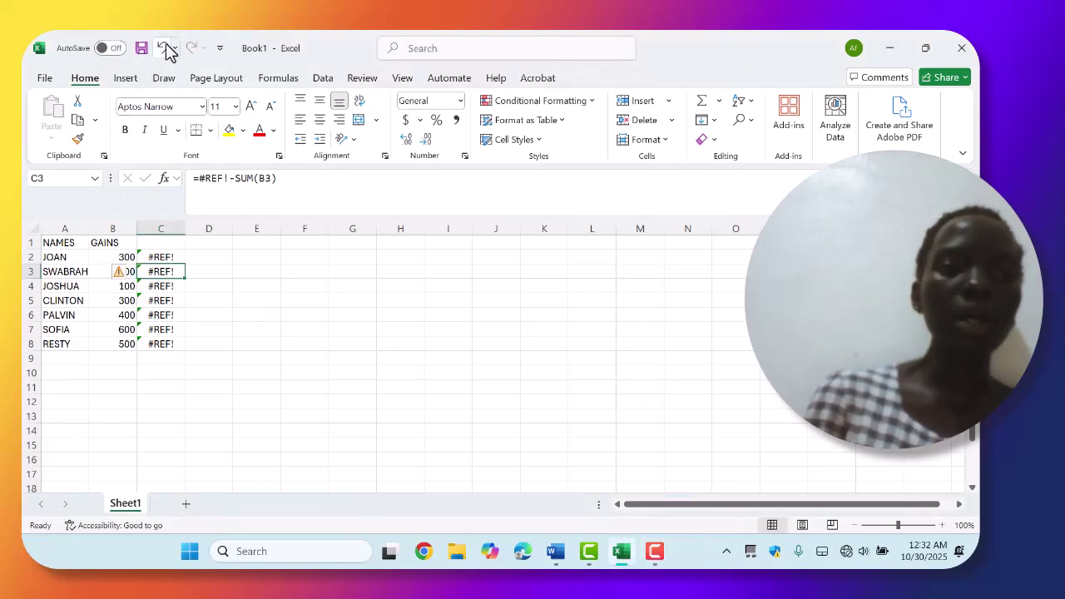
click(163, 48)
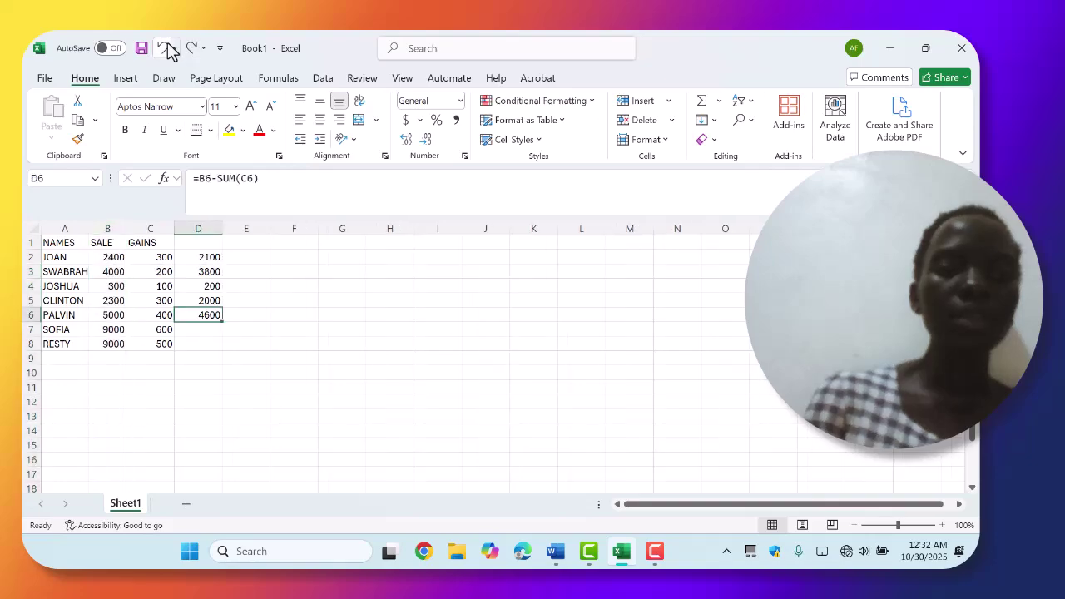
Clear the GAINS values in cells C3 and C7.
click(232, 259)
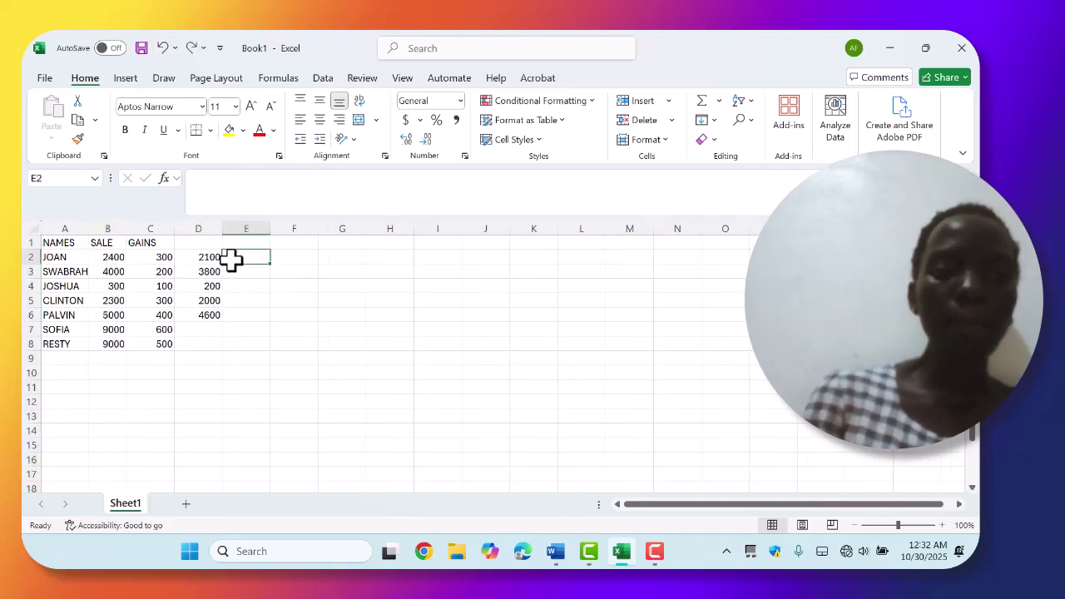
click(140, 228)
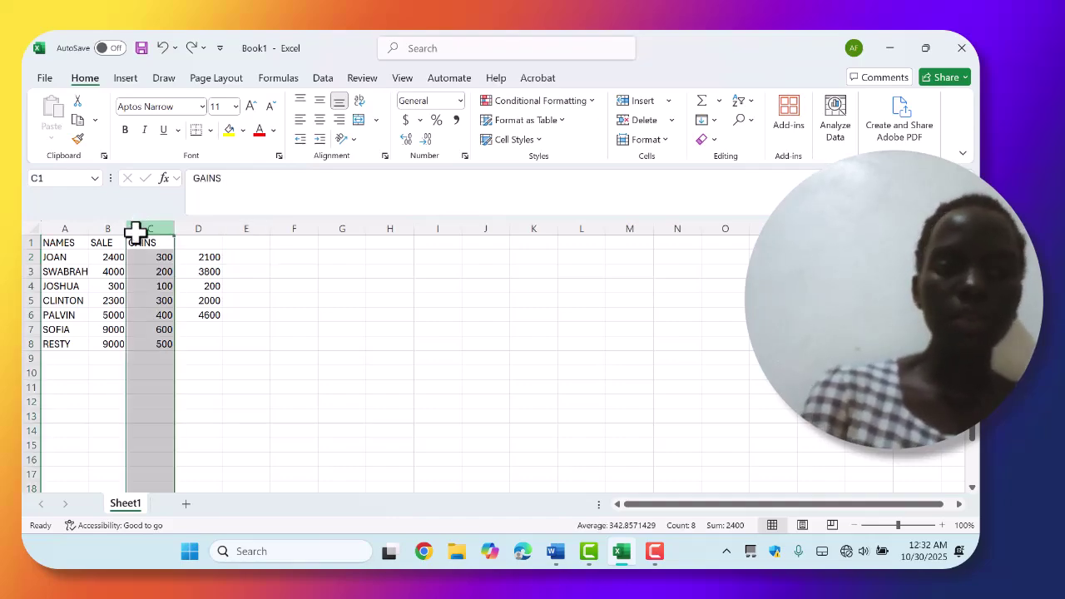
click(162, 266)
key(BackSpace)
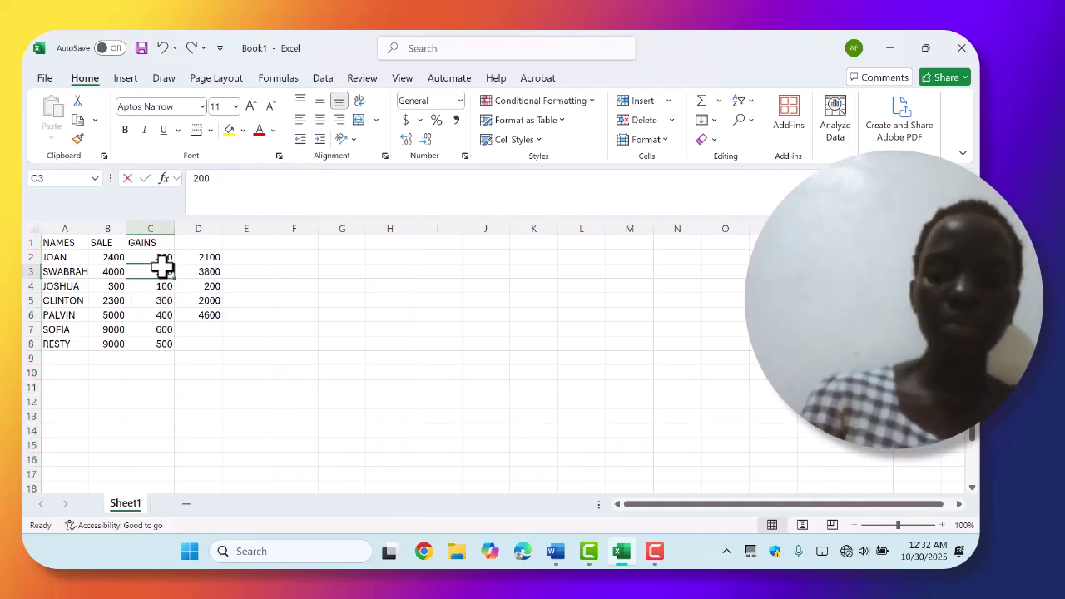
click(158, 324)
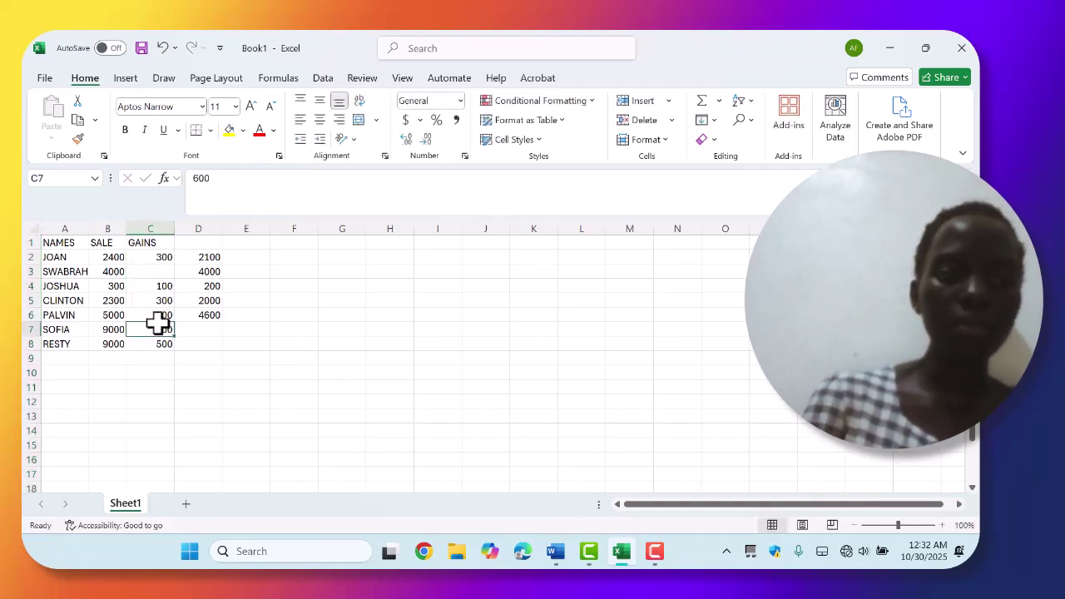
key(BackSpace)
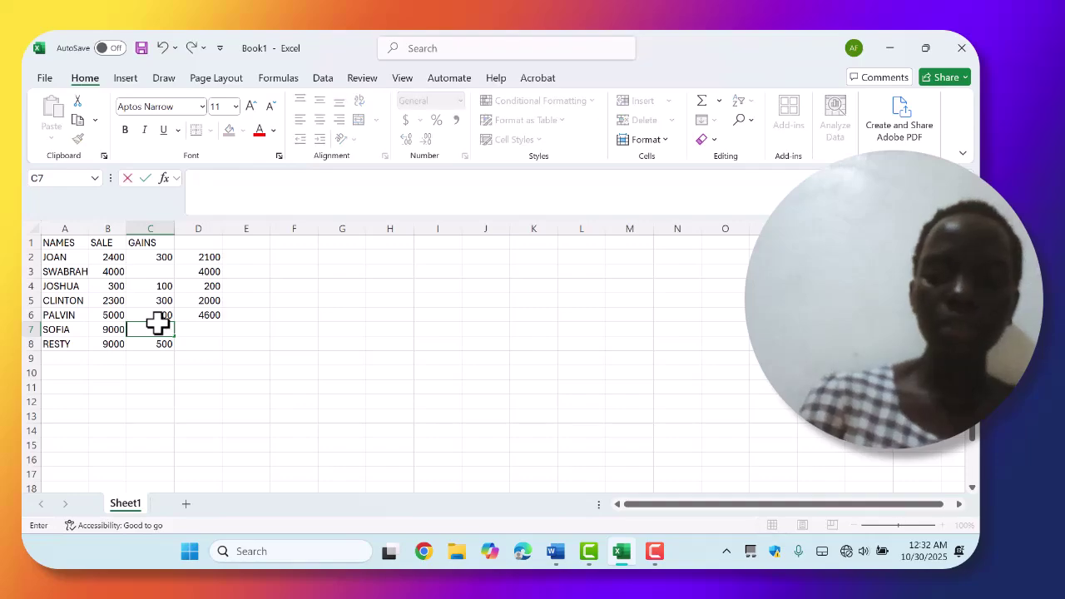
Start a formula with an equals sign in cell E2.
click(230, 255)
double_click(229, 255)
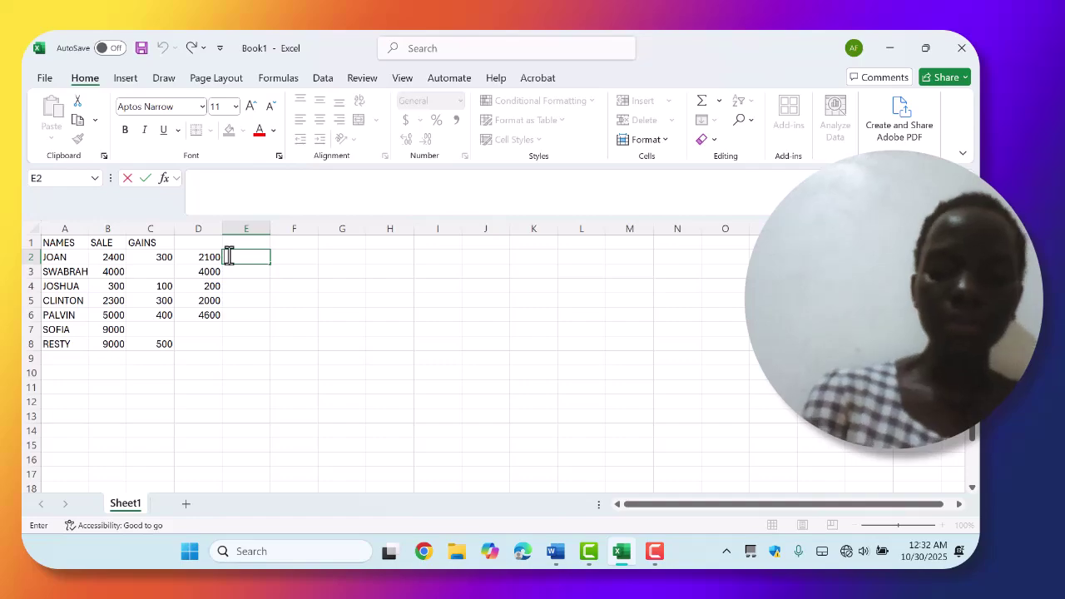
text(=)
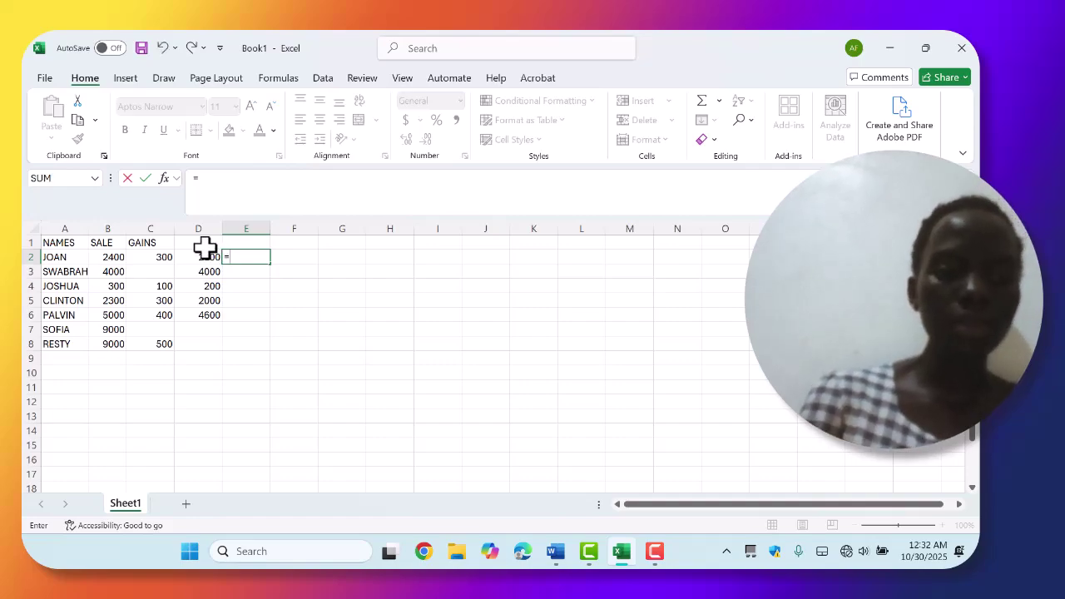
click(113, 256)
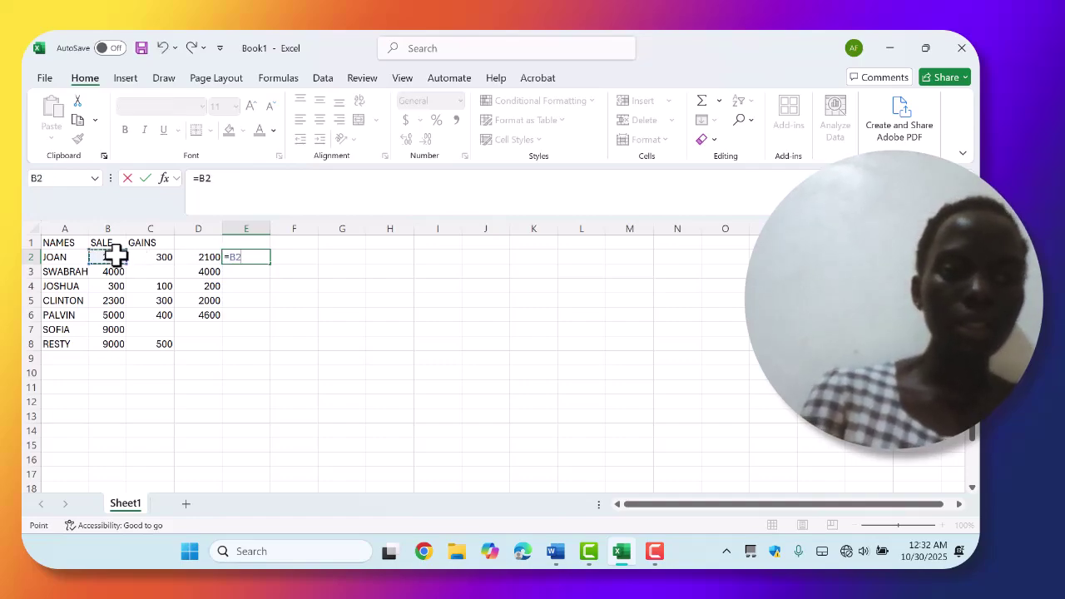
click(158, 257)
key(BackSpace)
key(BackSpace)
key(BackSpace)
key(BackSpace)
key(BackSpace)
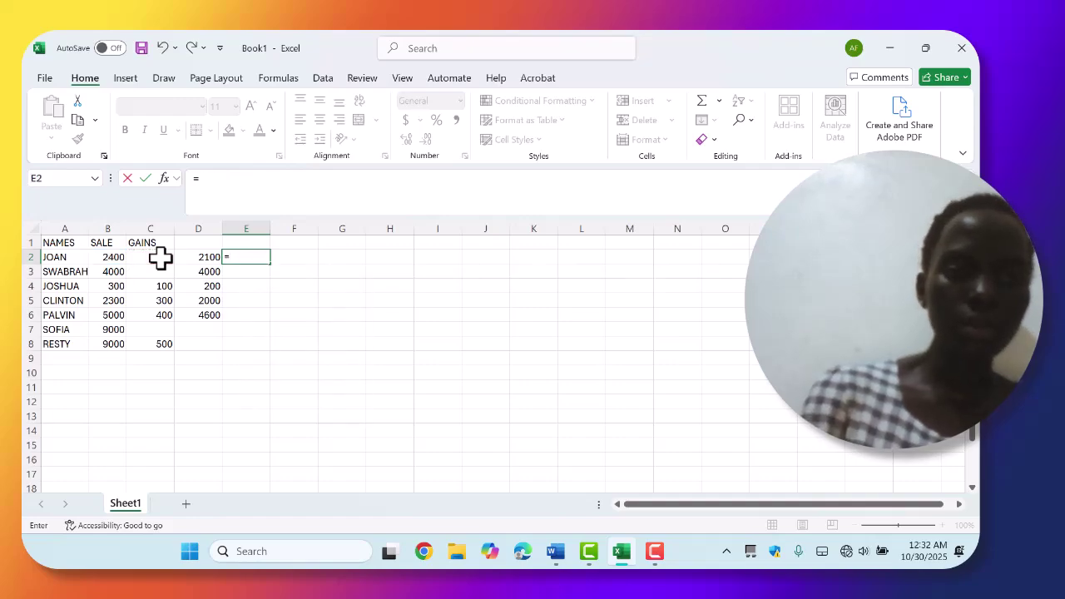
Complete the formula in E2 as =(B2/C2) to divide the sale by the gain.
text(()
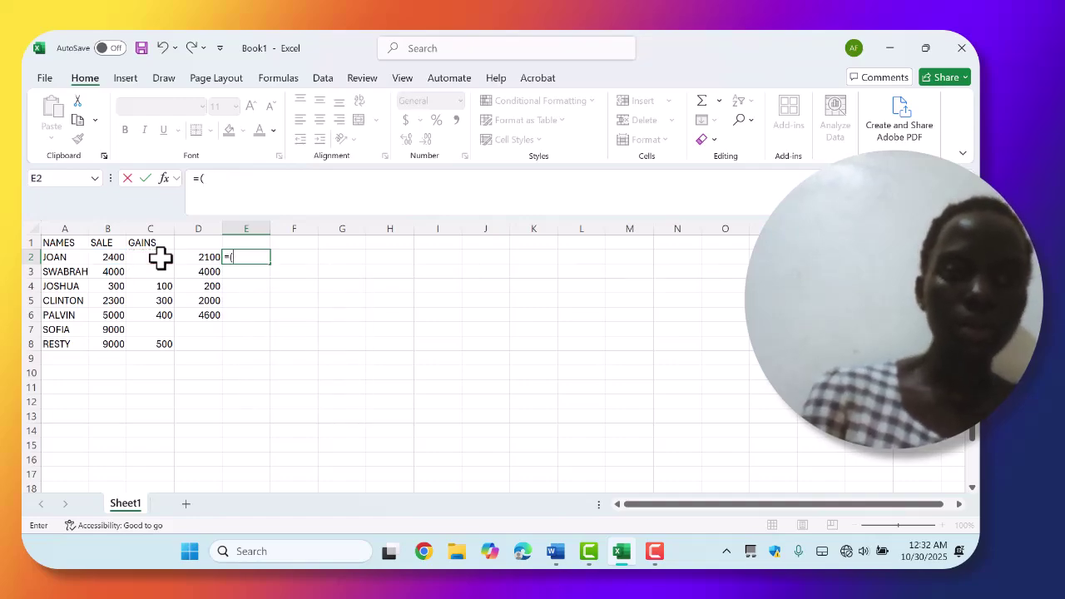
click(111, 259)
text(/)
click(151, 257)
text())
key(Return)
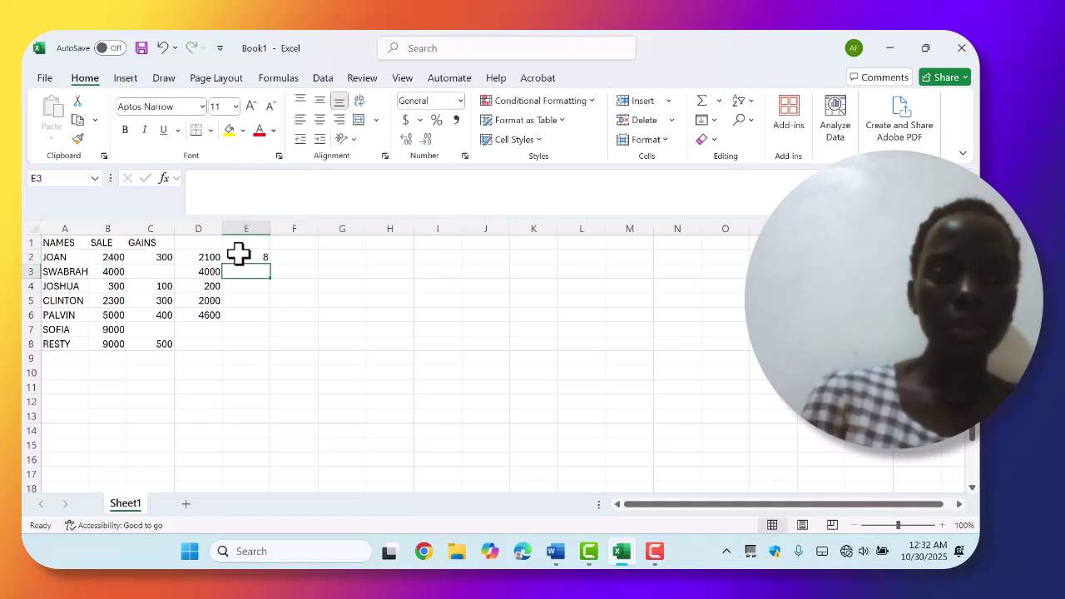
Fill the division formula from E2 down to E8.
click(265, 259)
drag(271, 266, 274, 348)
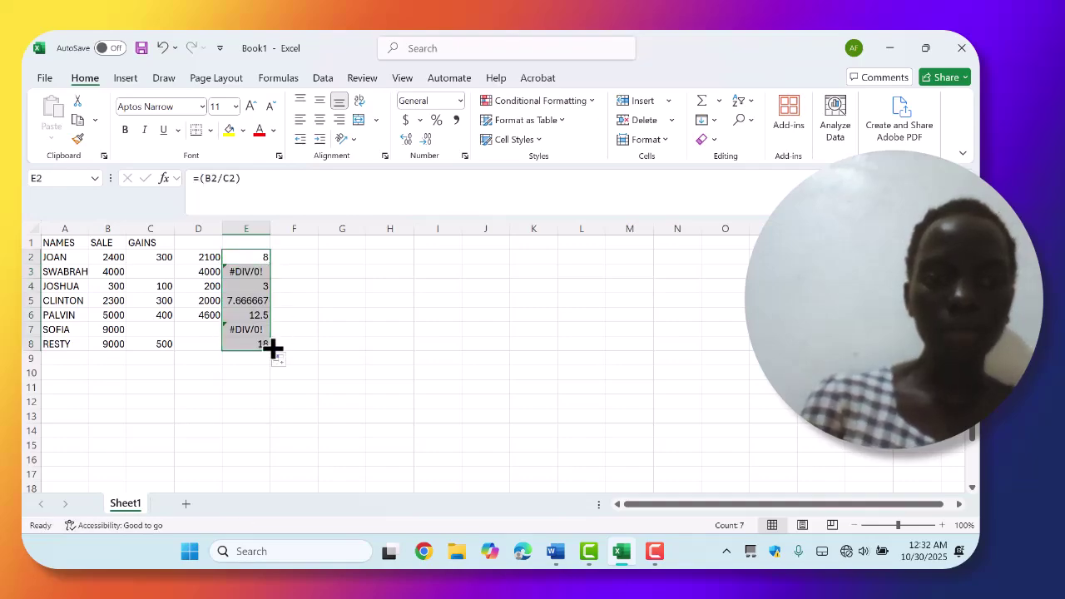
click(291, 274)
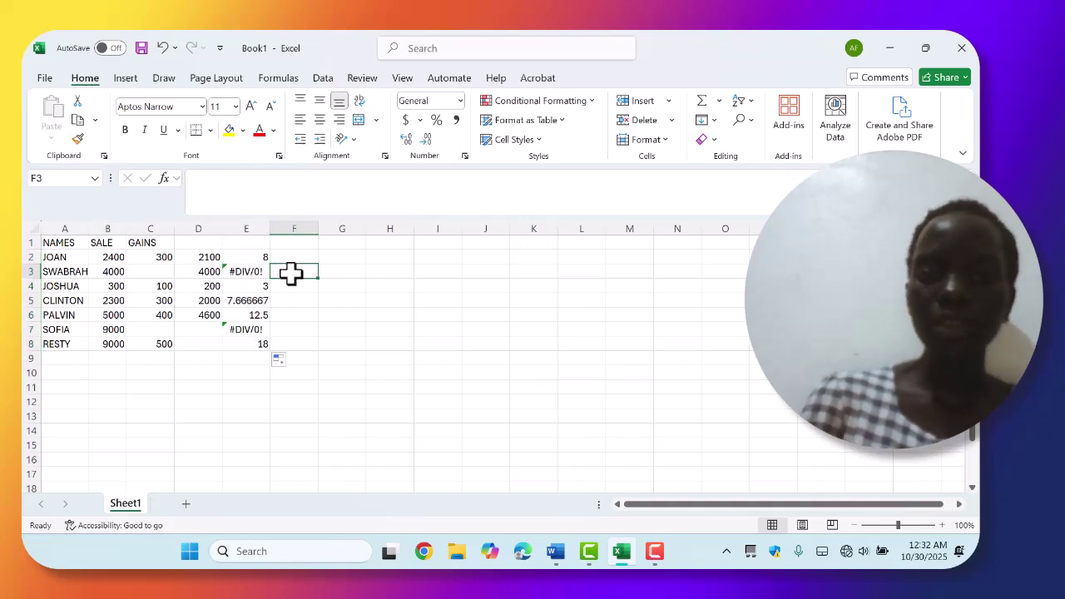